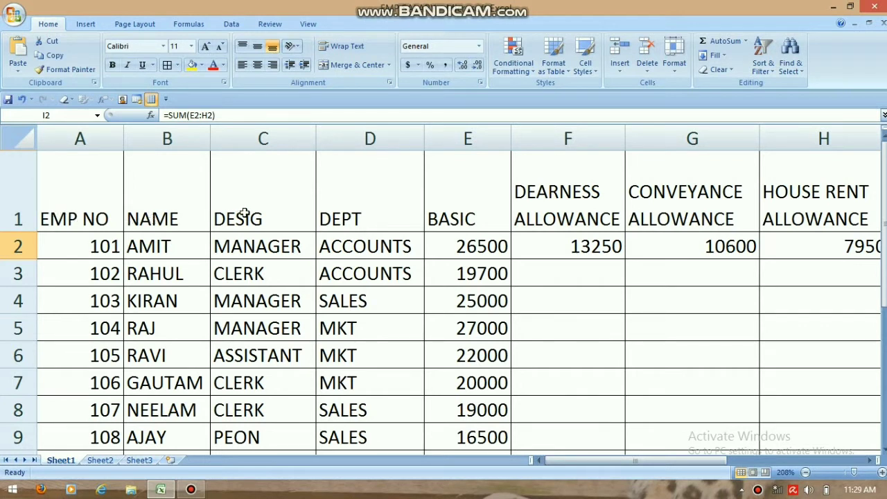
Review the Sheet1 headers and the first employee's details in row 2, from employee number to basic pay and allowance columns
{"action": "left_click", "coordinate": [352, 213]}
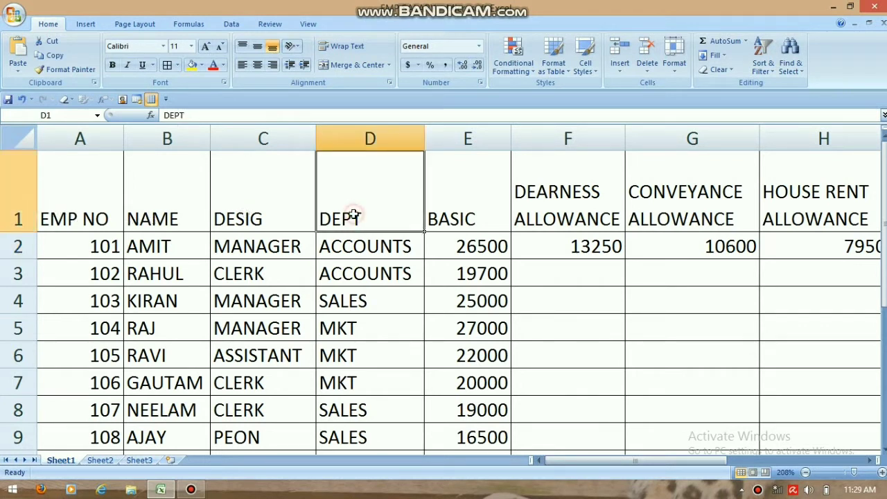
{"action": "left_click", "coordinate": [470, 216]}
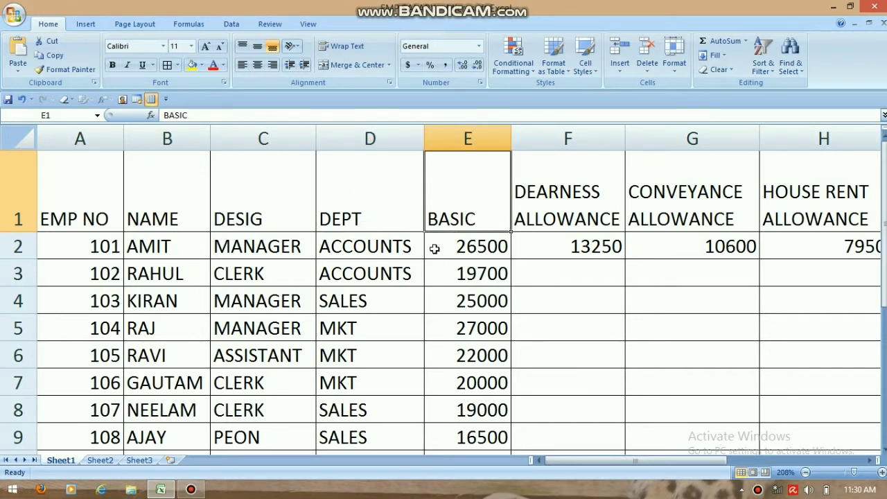
{"action": "left_click", "coordinate": [70, 245]}
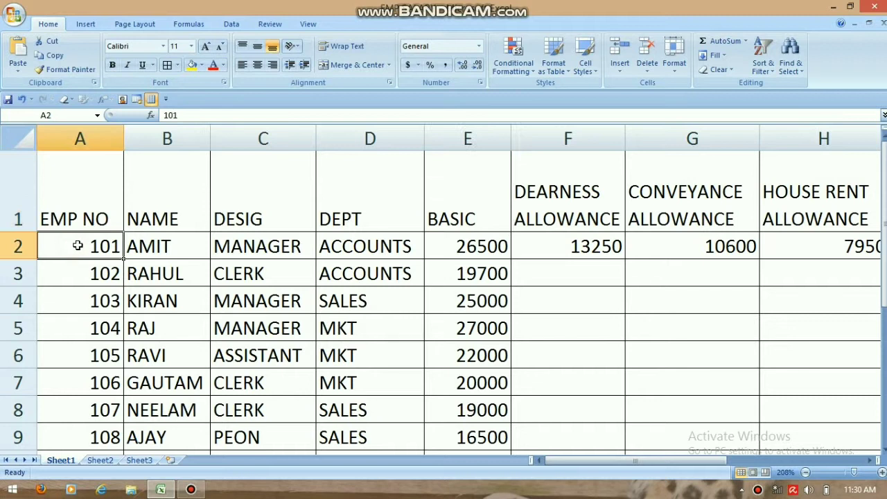
{"action": "left_click", "coordinate": [162, 247]}
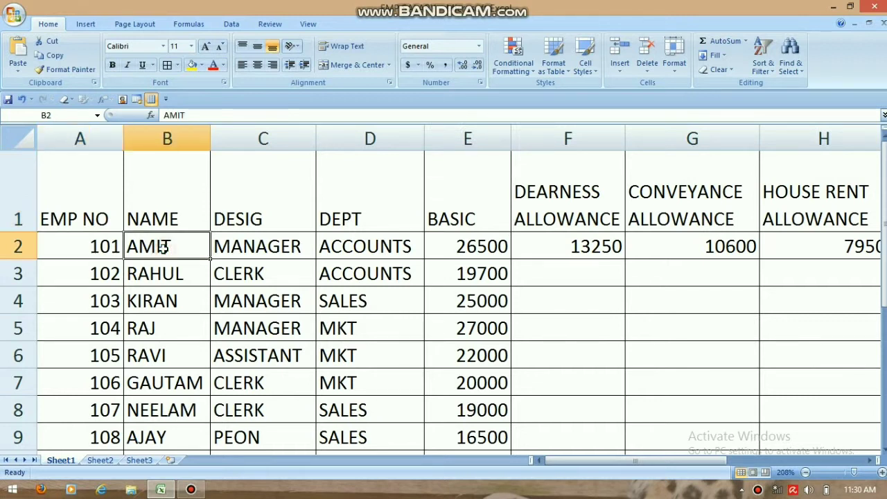
{"action": "left_click", "coordinate": [281, 249]}
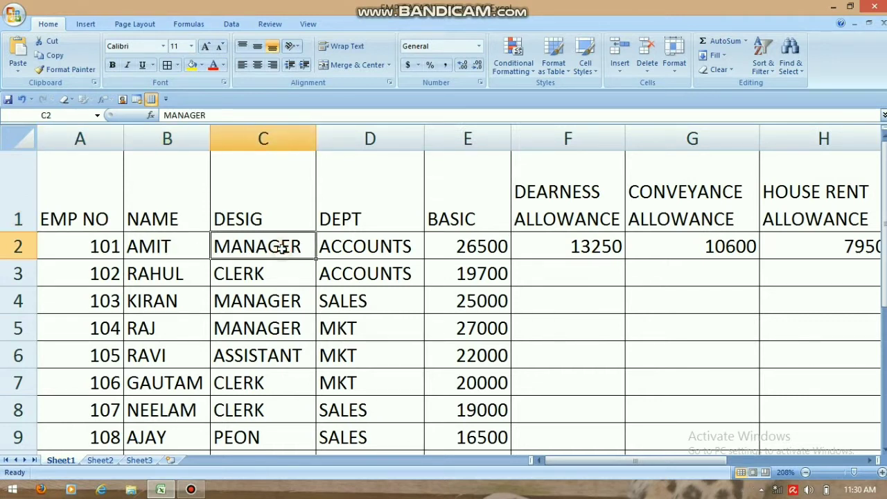
{"action": "left_click", "coordinate": [378, 243]}
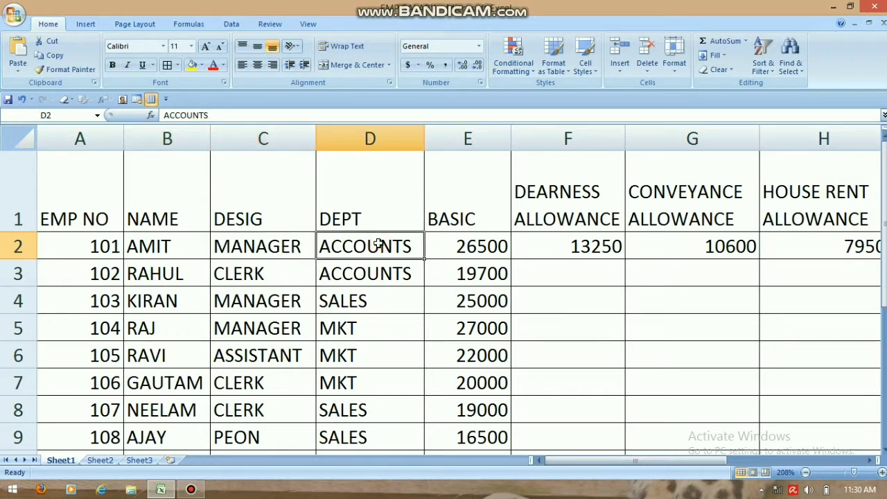
{"action": "left_click", "coordinate": [454, 250]}
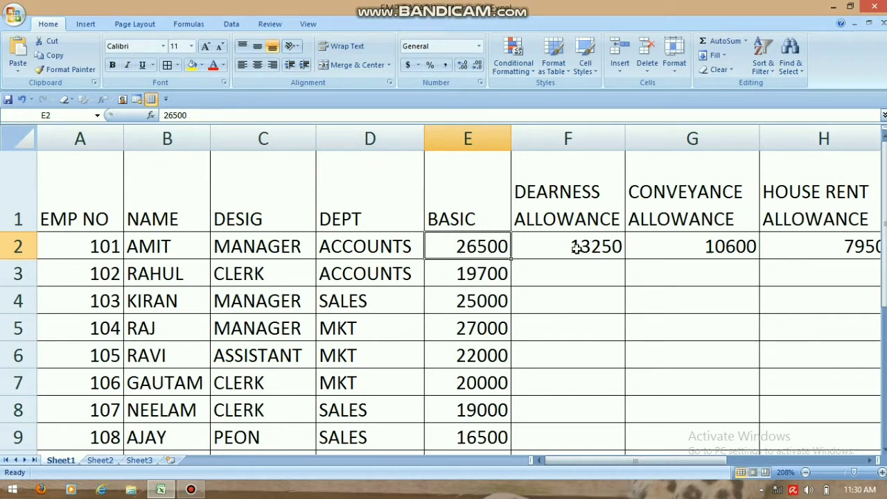
{"action": "left_click", "coordinate": [867, 460]}
{"action": "left_click", "coordinate": [867, 460]}
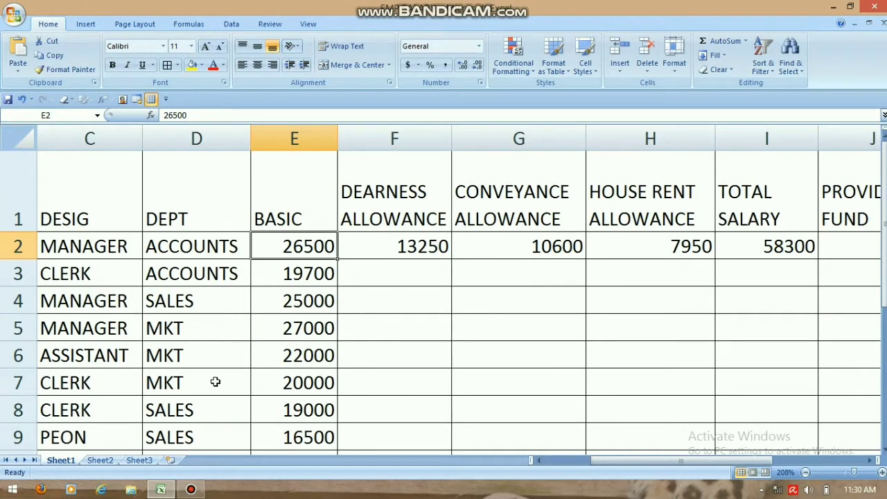
Rename Sheet2, which holds the designation percentages and tax slabs, as ALLOWANCES and return to Sheet1
{"action": "left_click", "coordinate": [99, 461]}
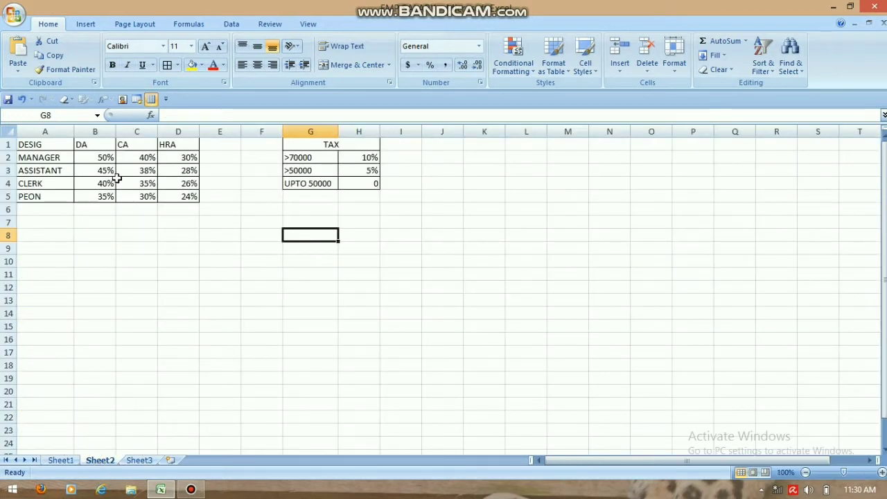
{"action": "left_click", "coordinate": [858, 473]}
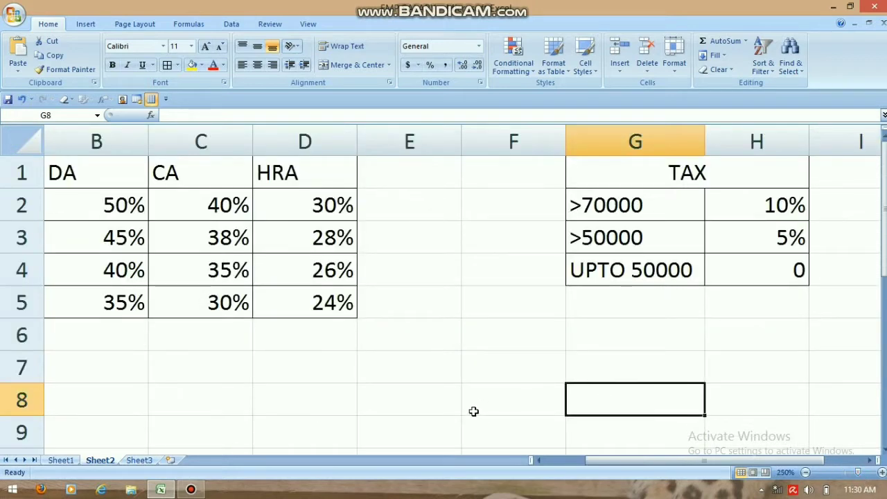
{"action": "left_click_drag", "start_coordinate": [685, 463], "coordinate": [585, 463]}
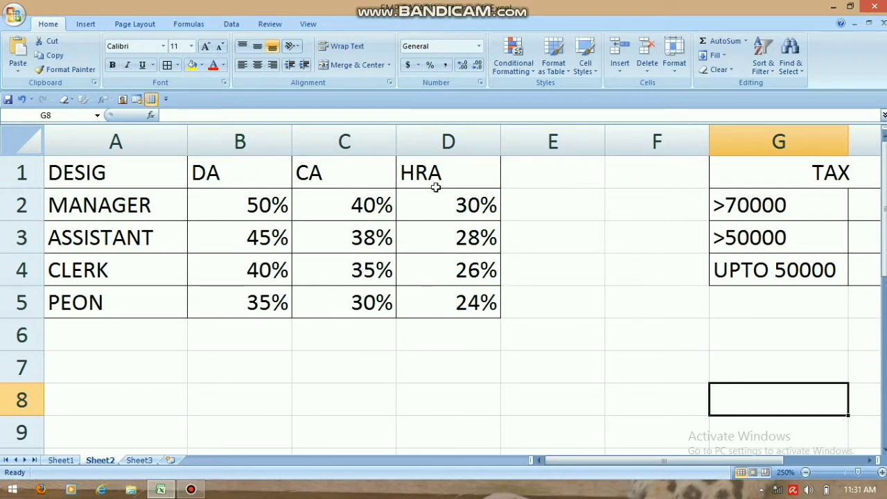
{"action": "right_click", "coordinate": [100, 460]}
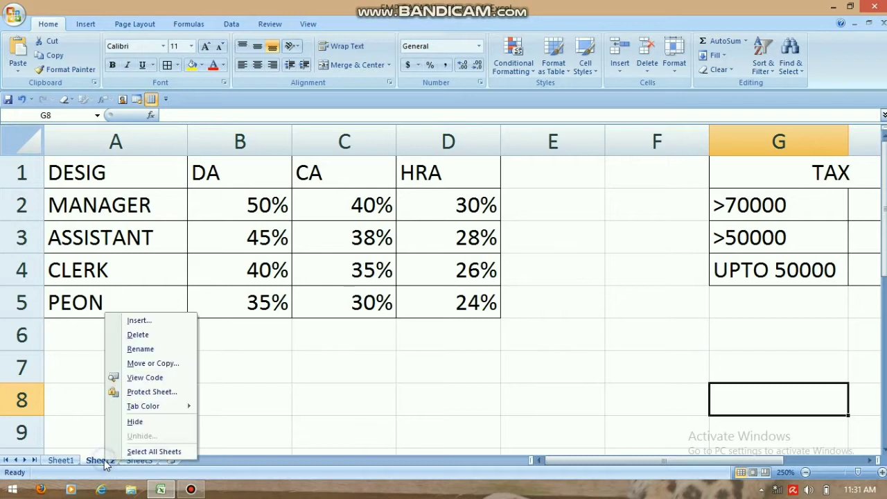
{"action": "left_click", "coordinate": [147, 350]}
{"action": "type", "text": "ALLOWANCES"}
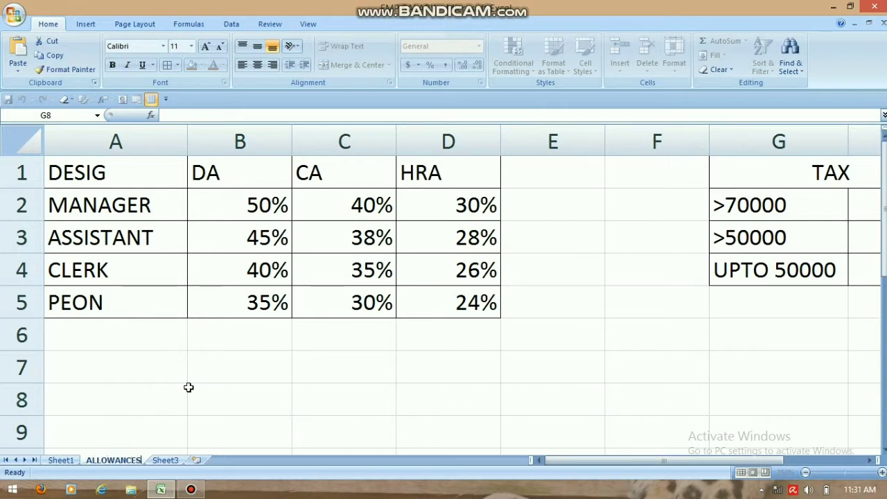
{"action": "left_click", "coordinate": [66, 463]}
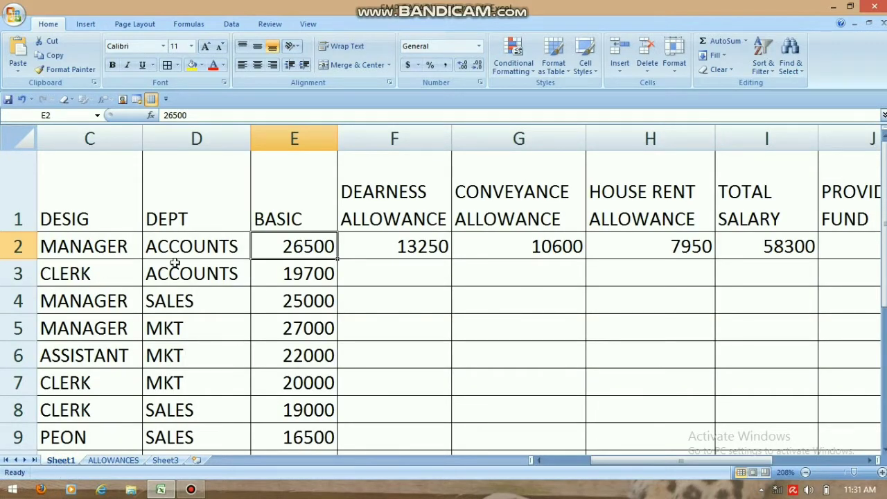
Start replacing the Dearness Allowance formula in F2 with =IF(C2="MANAGER",E2*50%
{"action": "left_click_drag", "start_coordinate": [614, 462], "coordinate": [542, 474]}
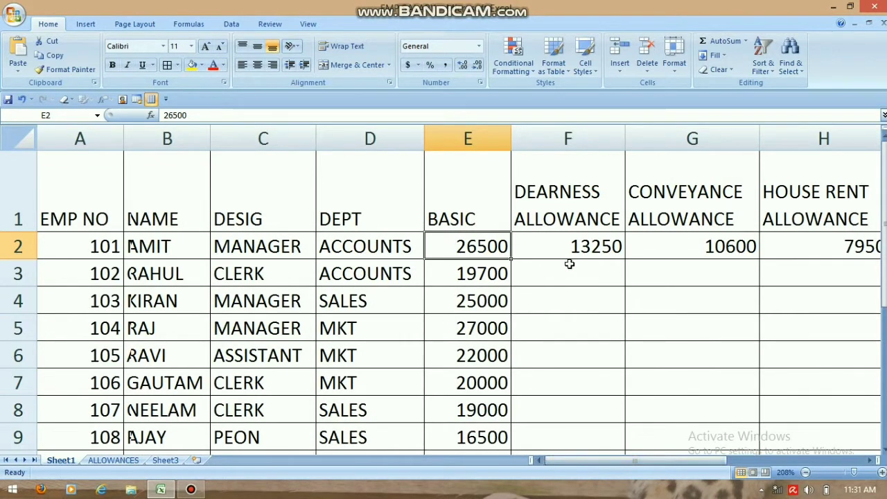
{"action": "left_click", "coordinate": [576, 242]}
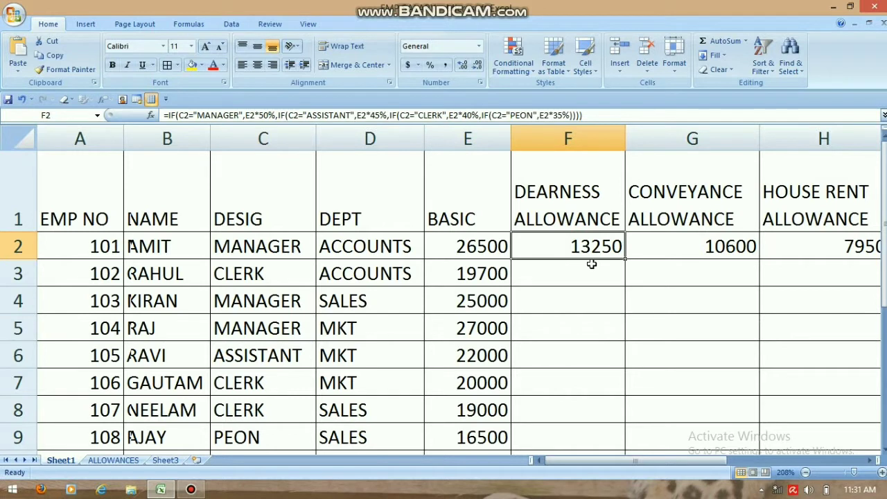
{"action": "type", "text": "="}
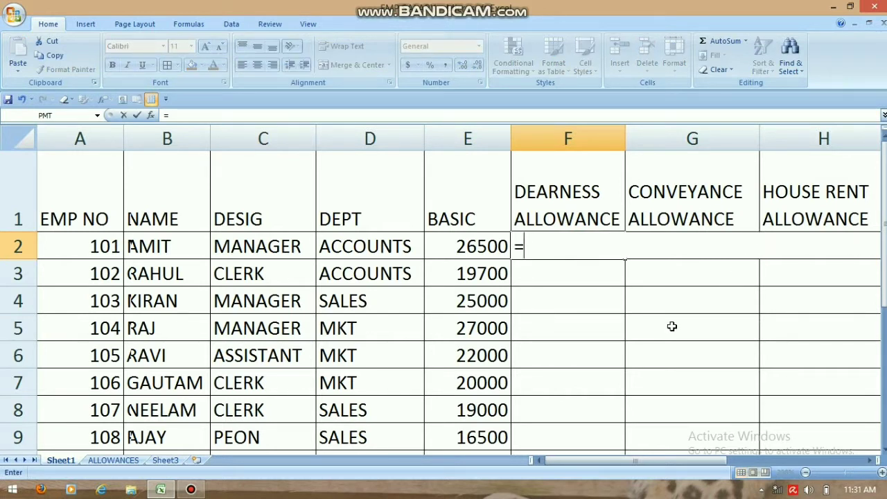
{"action": "type", "text": "IF"}
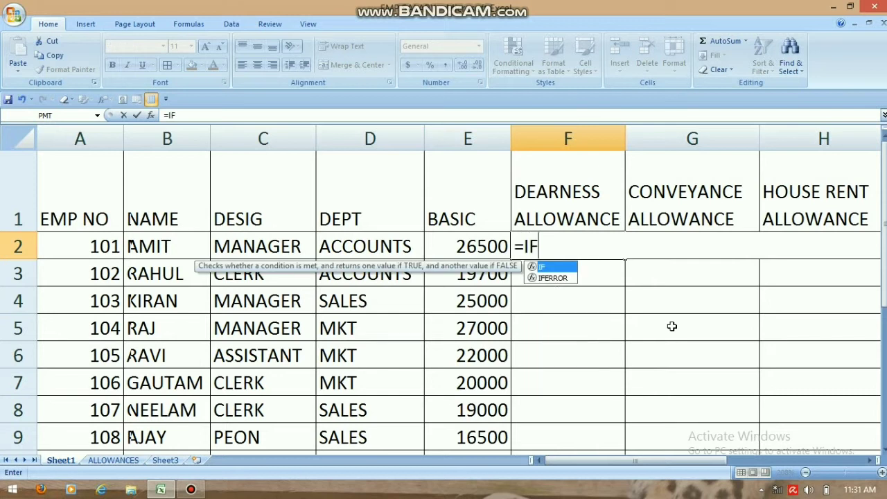
{"action": "type", "text": "("}
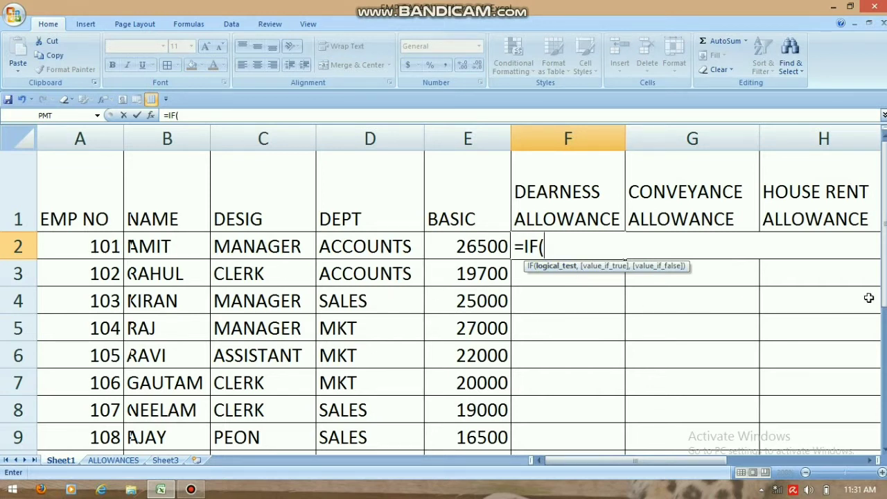
{"action": "type", "text": "C2"}
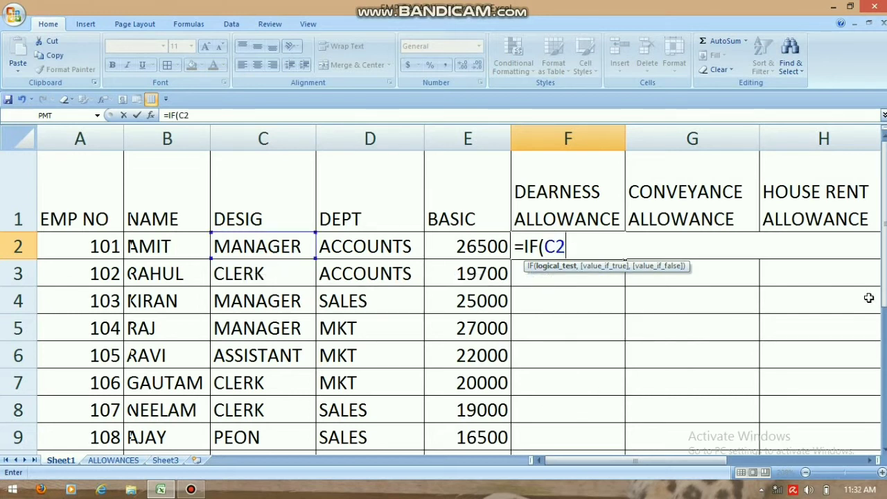
{"action": "type", "text": "=\"MANA"}
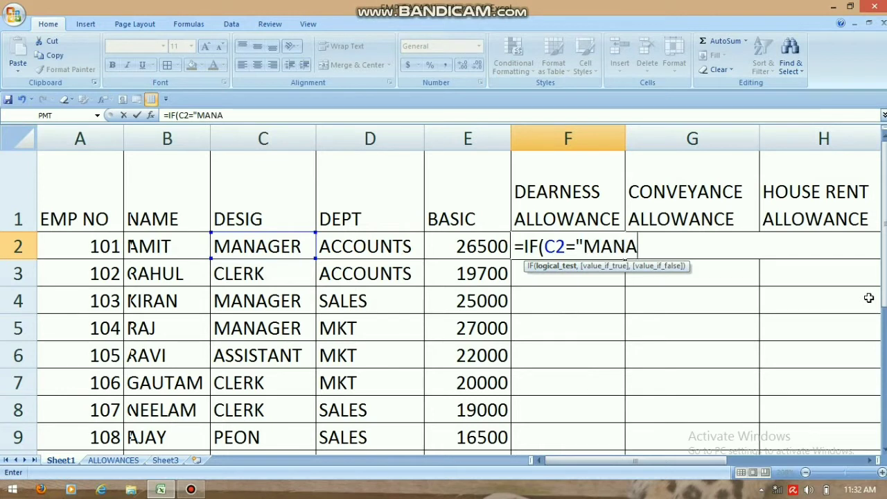
{"action": "type", "text": "GER"}
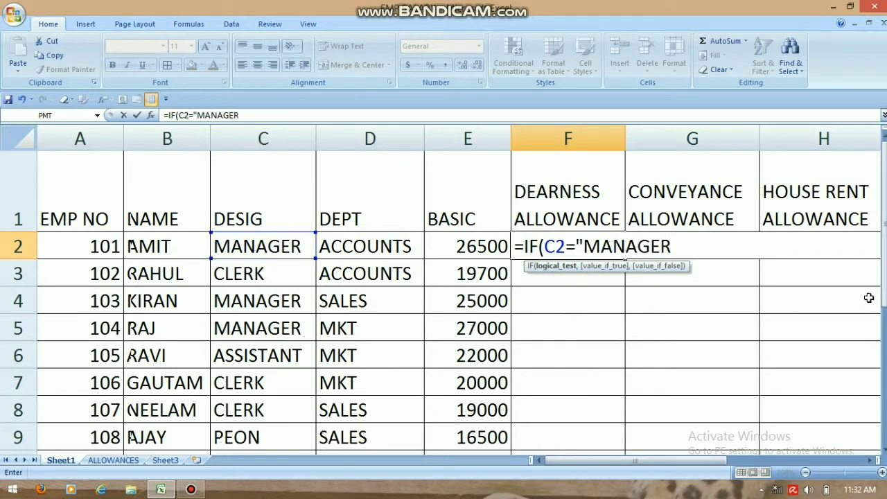
{"action": "type", "text": "\""}
{"action": "type", "text": ","}
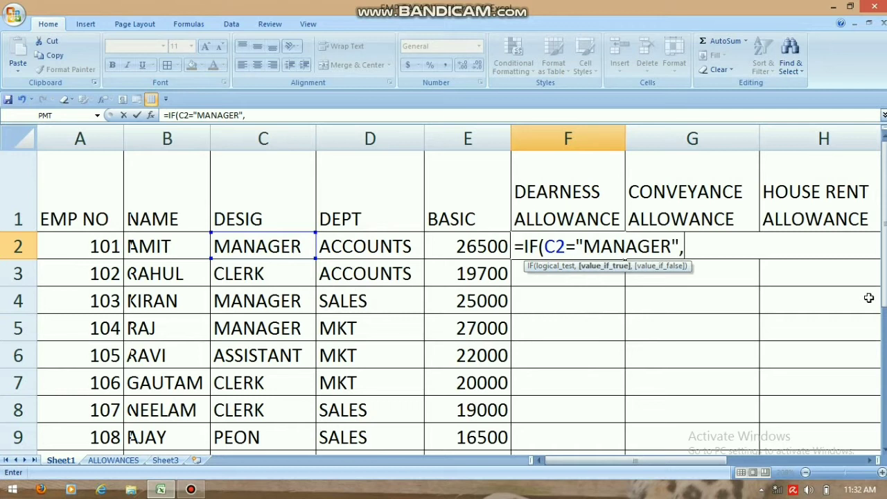
{"action": "type", "text": "E2"}
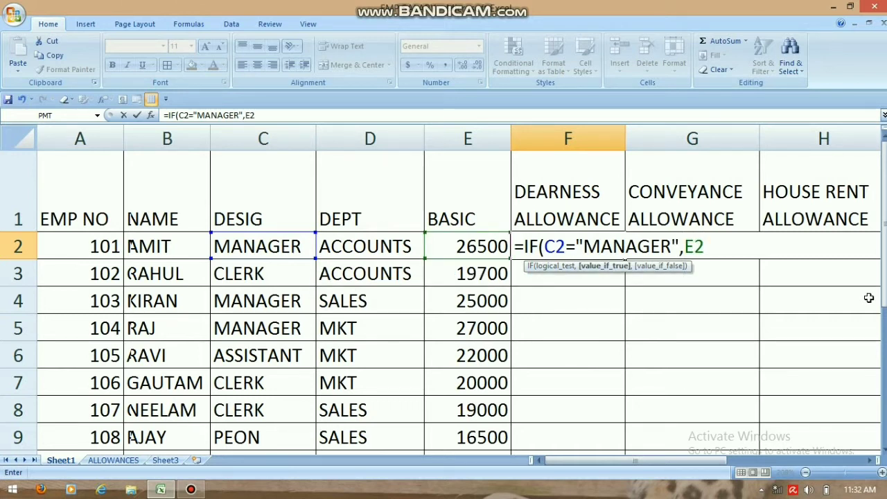
{"action": "type", "text": "*50%"}
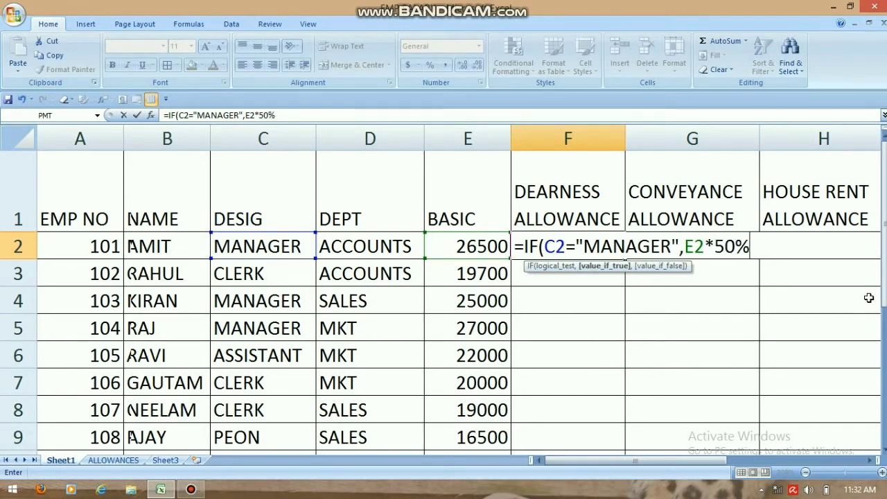
Nest a second IF in the F2 formula that returns E2*45% when C2 equals "ASSISTANT"
{"action": "type", "text": ",IF("}
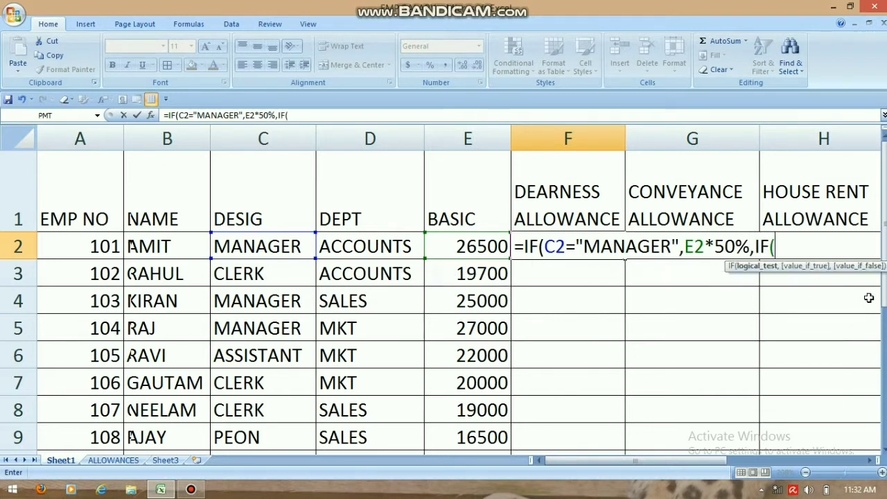
{"action": "type", "text": "C"}
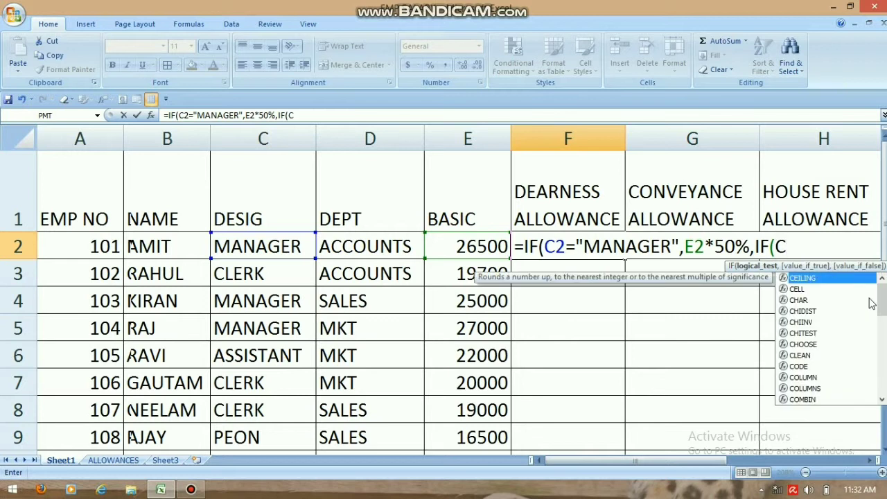
{"action": "type", "text": "2="}
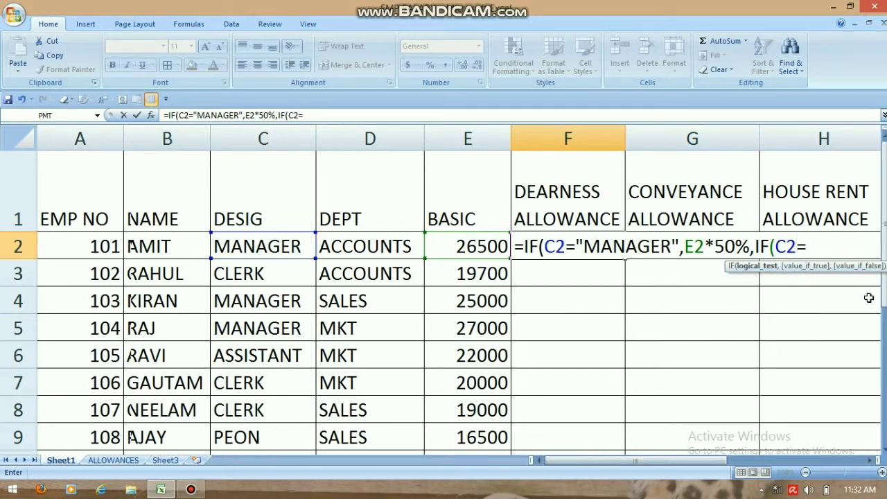
{"action": "type", "text": "\"ASS"}
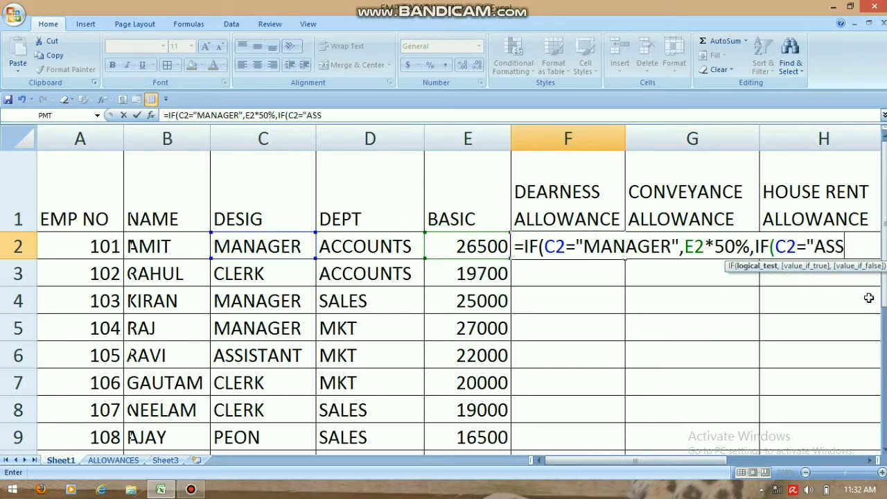
{"action": "type", "text": "ISTA"}
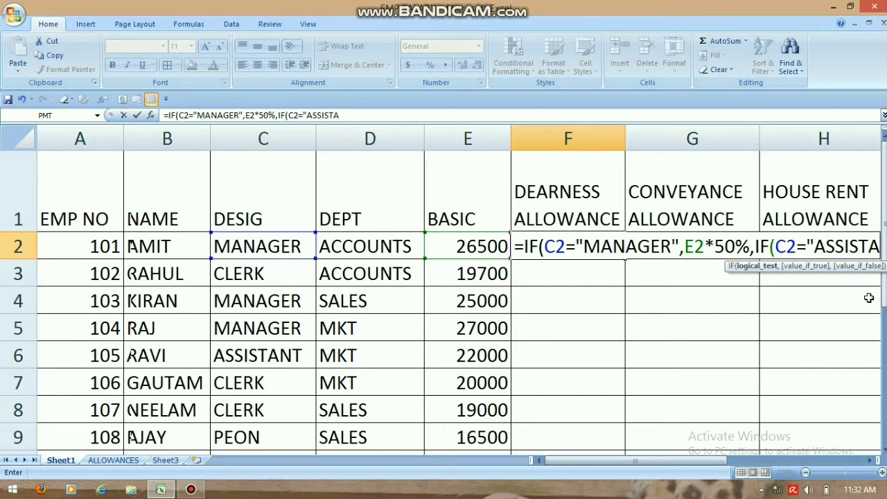
{"action": "type", "text": "NT"}
{"action": "type", "text": "\""}
{"action": "type", "text": ",E2"}
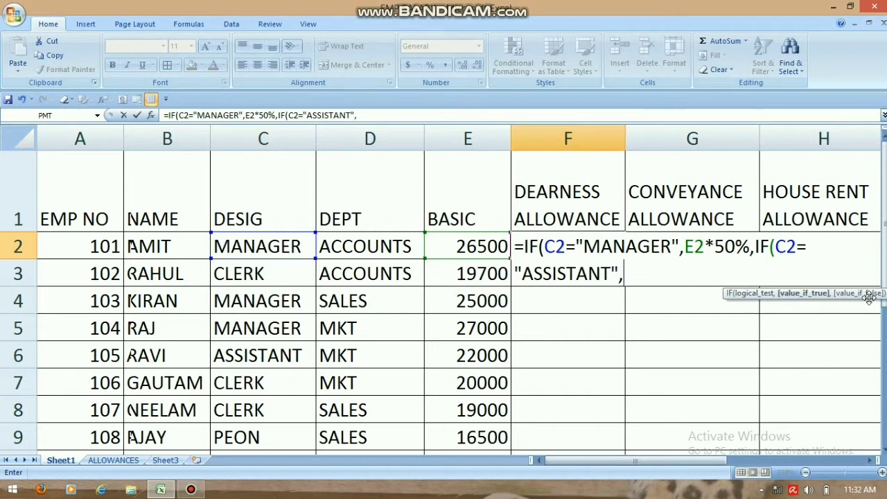
{"action": "type", "text": "*45"}
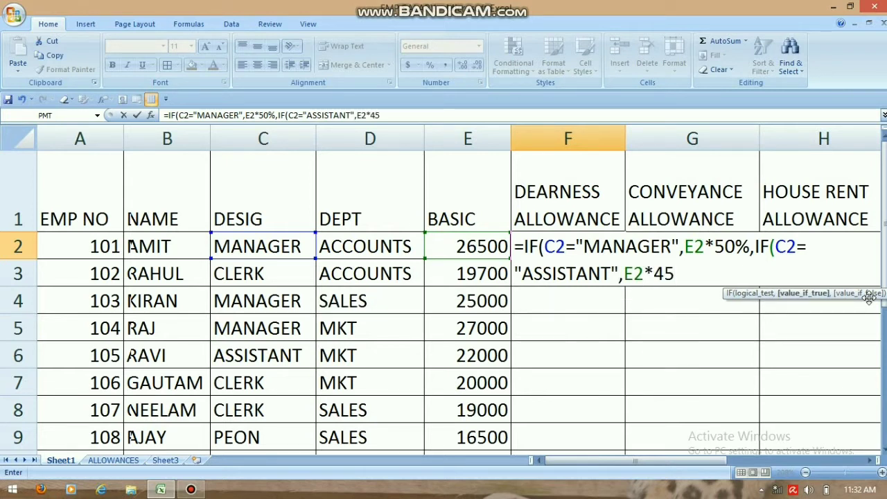
{"action": "type", "text": "%,"}
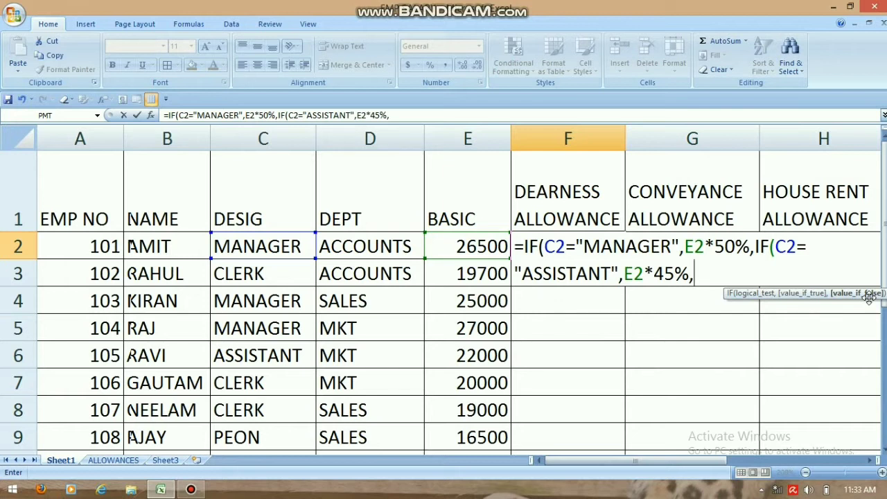
Nest a third IF in the F2 formula that returns E2*40% when C2 equals "CLERK"
{"action": "type", "text": "IF"}
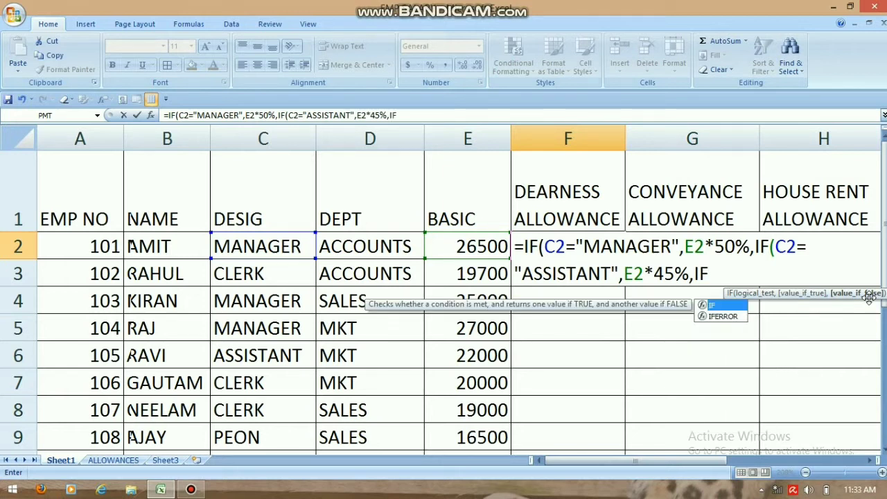
{"action": "type", "text": "("}
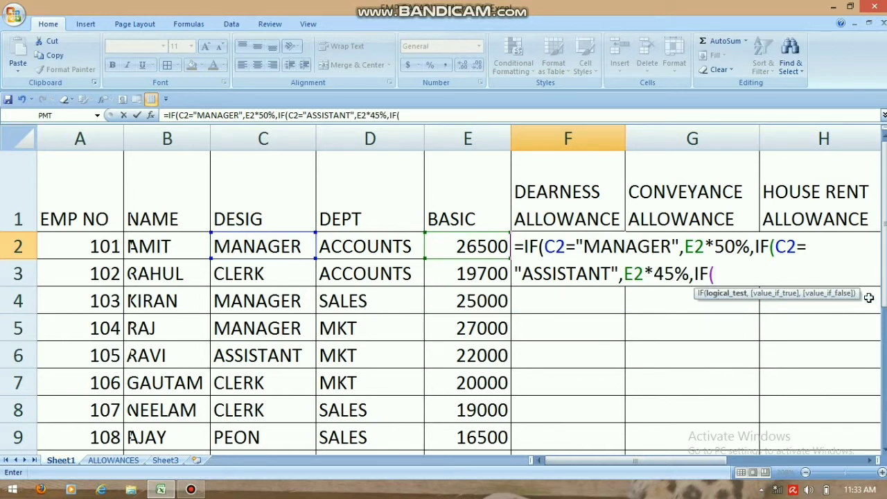
{"action": "type", "text": "C2="}
{"action": "type", "text": "\"C"}
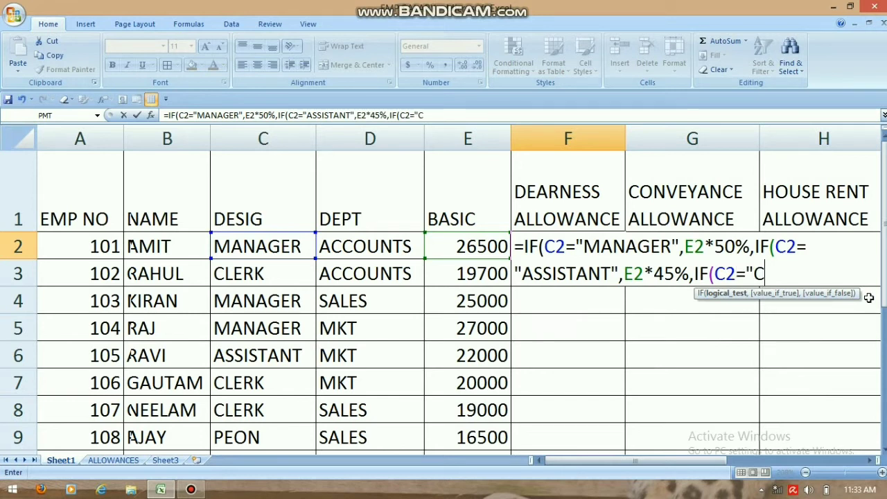
{"action": "type", "text": "LER"}
{"action": "type", "text": "K\""}
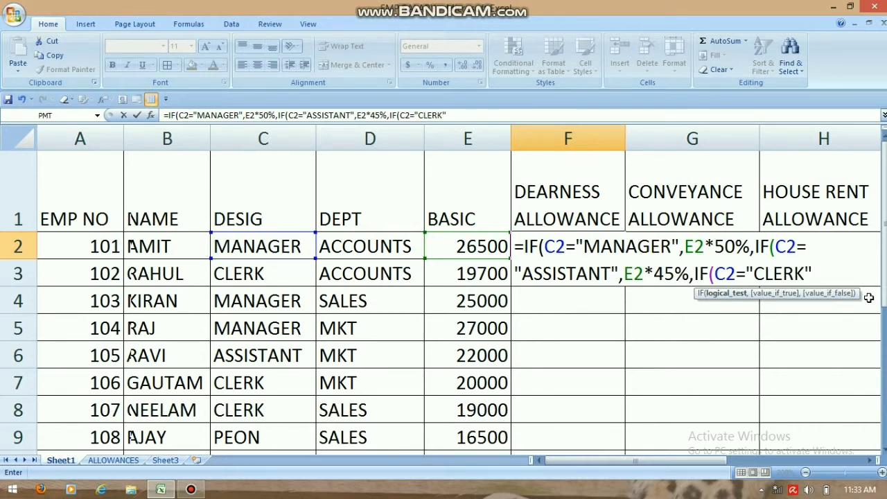
{"action": "type", "text": ",E2*40"}
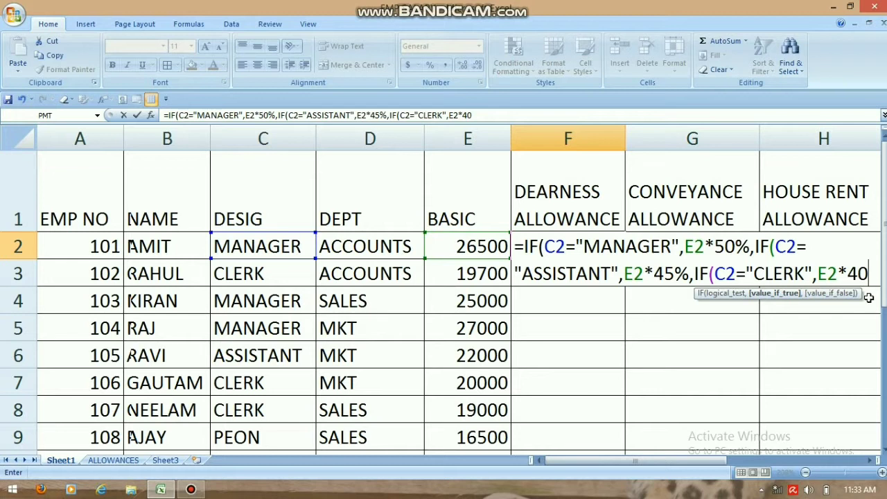
{"action": "type", "text": "%"}
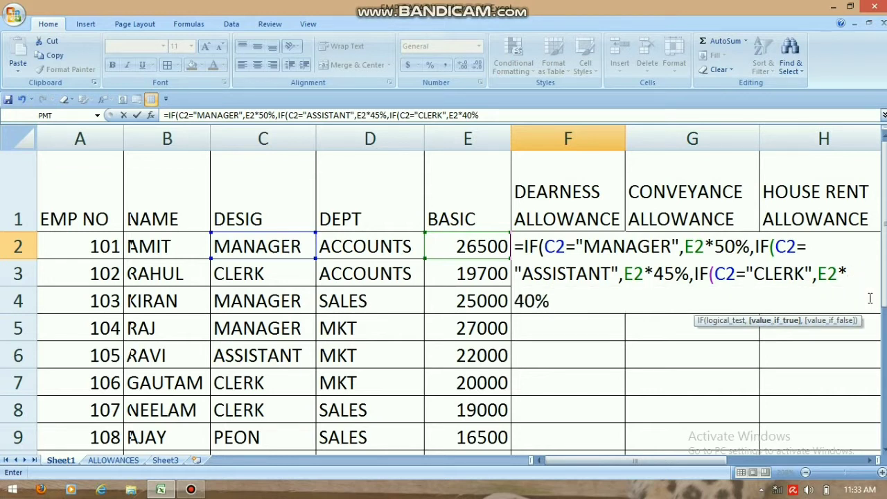
Nest a fourth IF in the F2 formula returning E2*35% when C2 equals "PEON", close all four parentheses and enter the formula
{"action": "type", "text": ",IF"}
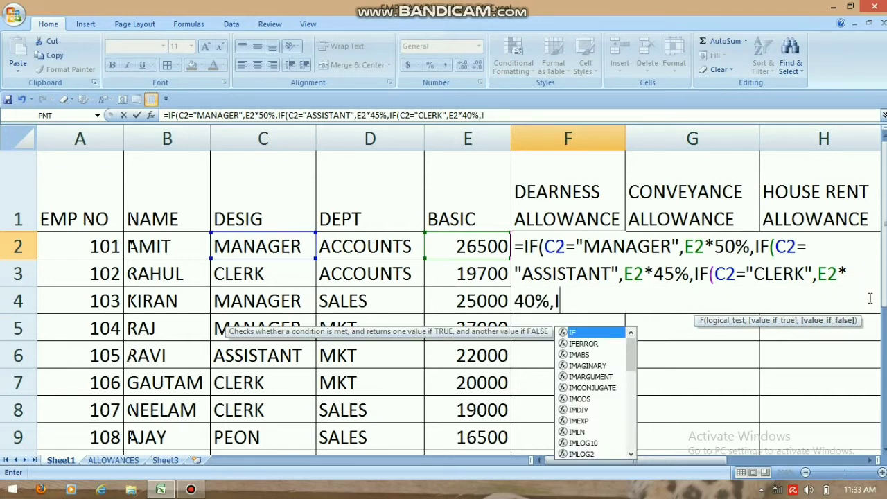
{"action": "type", "text": "("}
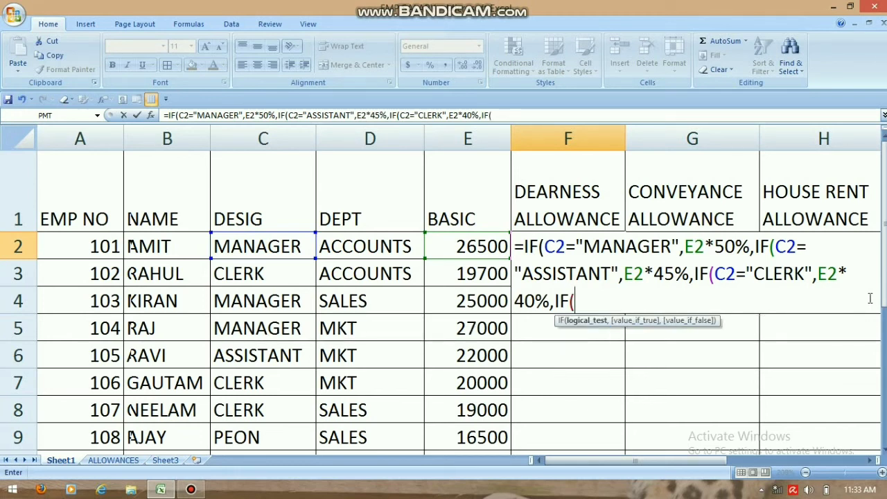
{"action": "type", "text": "C2"}
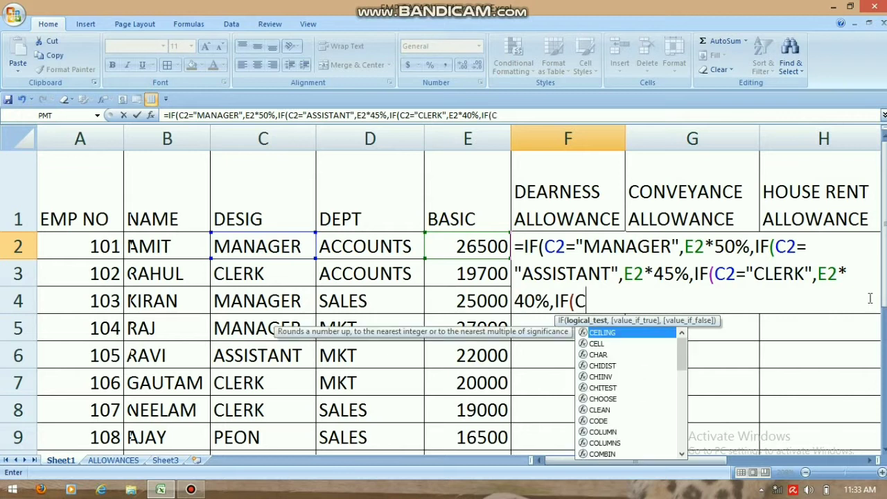
{"action": "type", "text": "=\""}
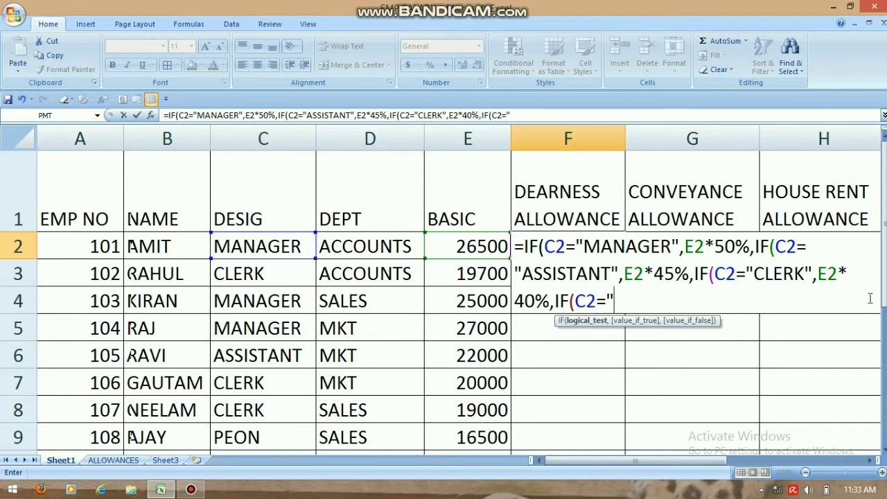
{"action": "type", "text": "PEON\","}
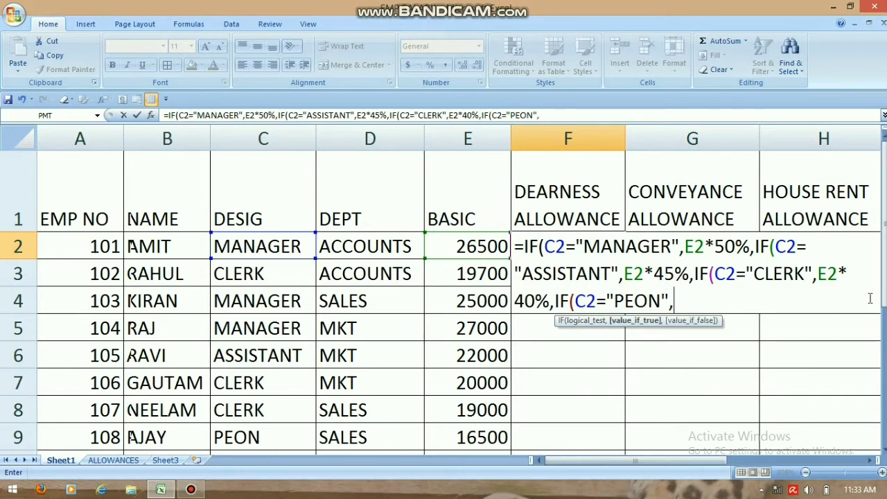
{"action": "type", "text": "E2*35%"}
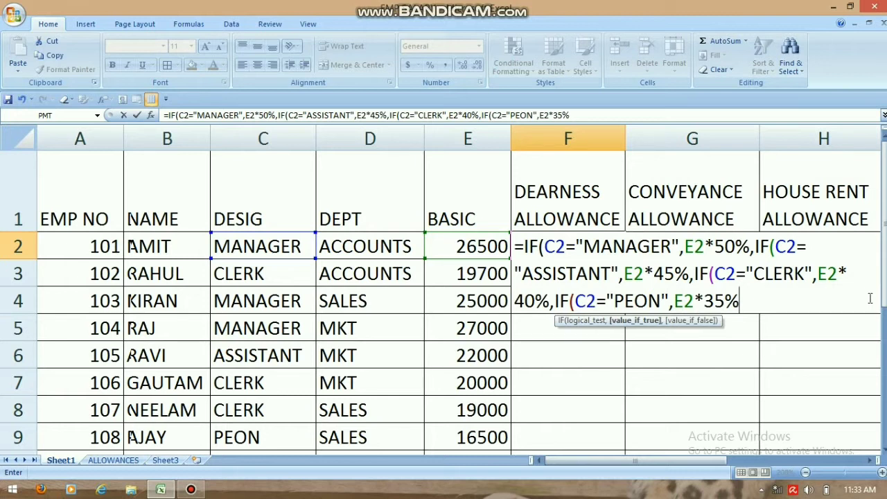
{"action": "type", "text": "))))"}
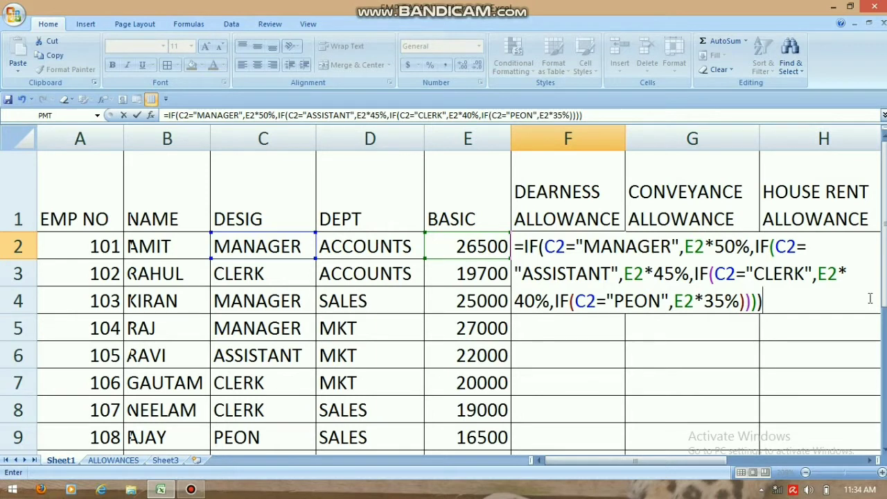
{"action": "key", "text": "Return"}
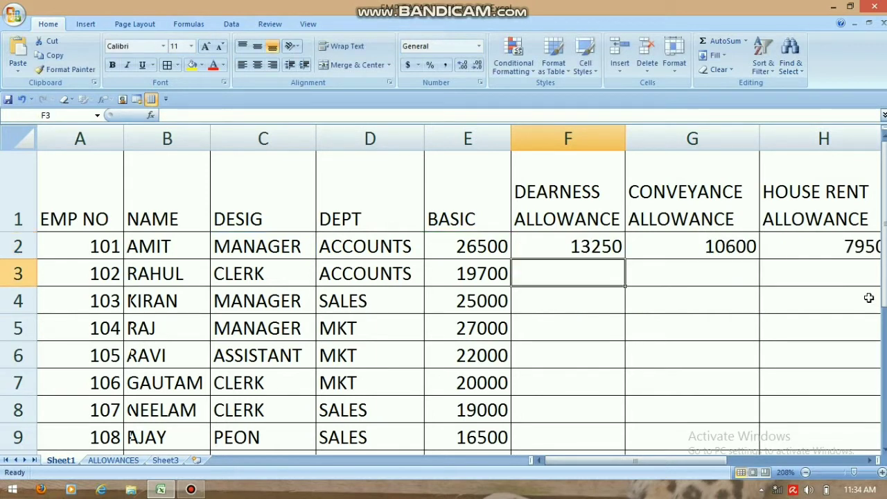
Review the F2 formula, the designation percentages on the ALLOWANCES sheet, and the Conveyance Allowance formula in G2 of Sheet1
{"action": "key", "text": "Up"}
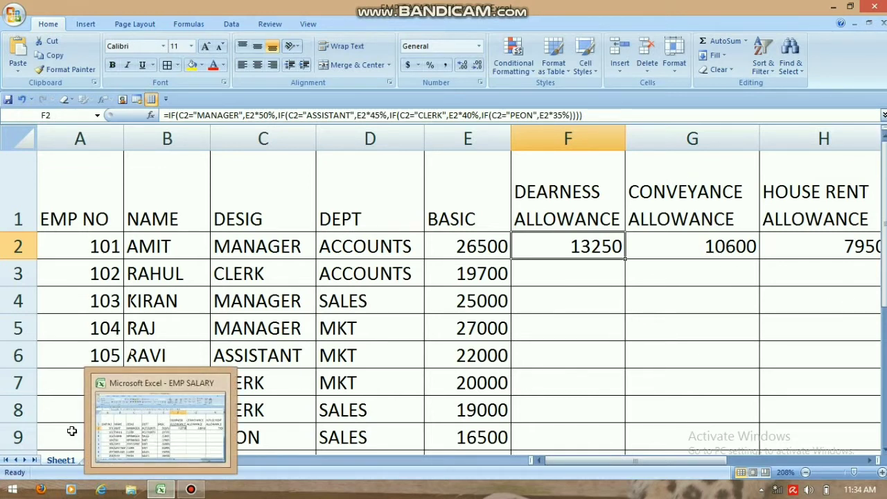
{"action": "left_click", "coordinate": [116, 461]}
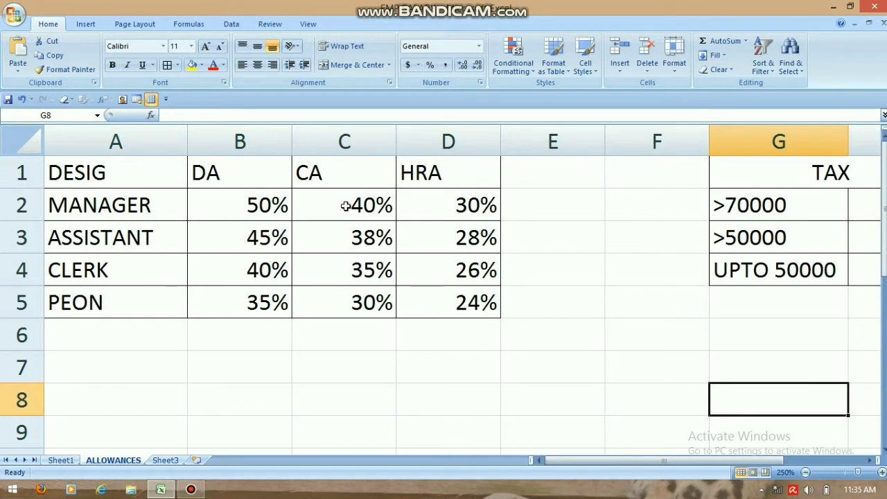
{"action": "left_click", "coordinate": [60, 461]}
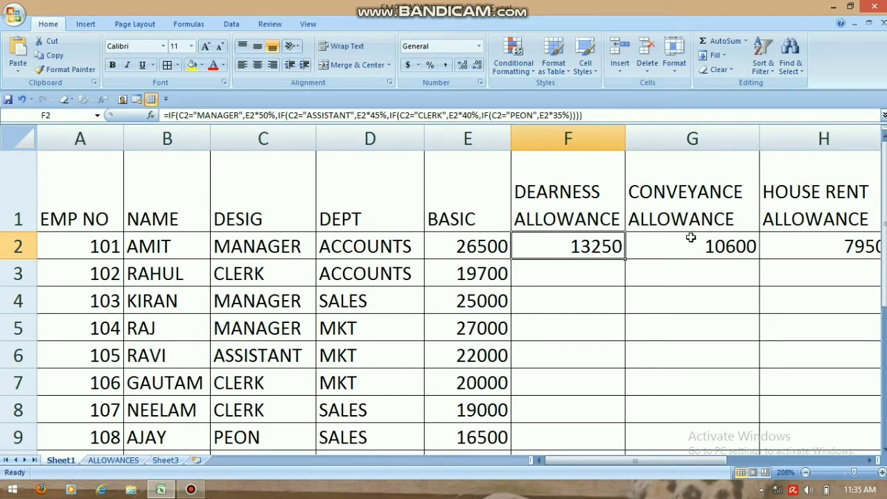
{"action": "left_click", "coordinate": [690, 238]}
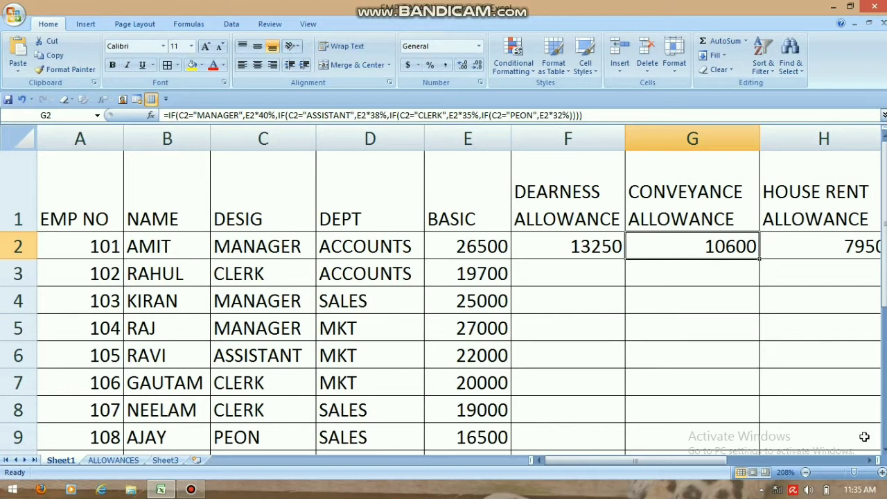
Re-enter the Total Salary formula in I2 as =SUM(E2:H2)
{"action": "left_click", "coordinate": [869, 460]}
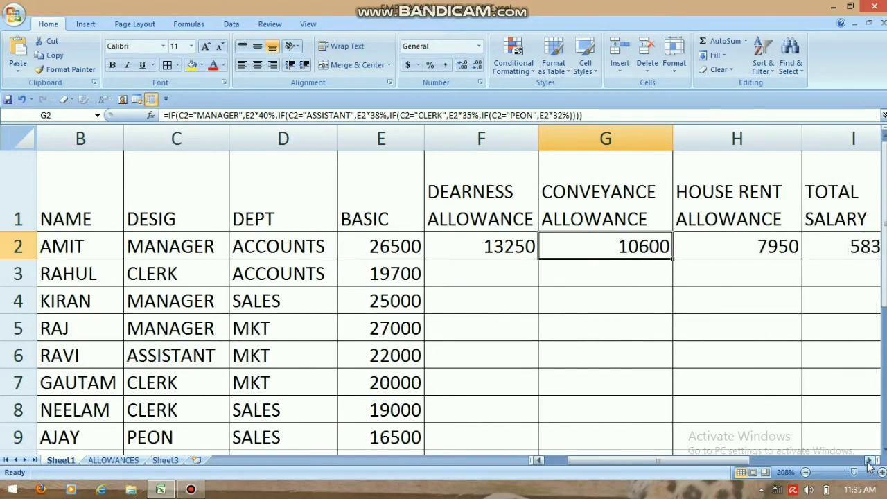
{"action": "left_click", "coordinate": [870, 460]}
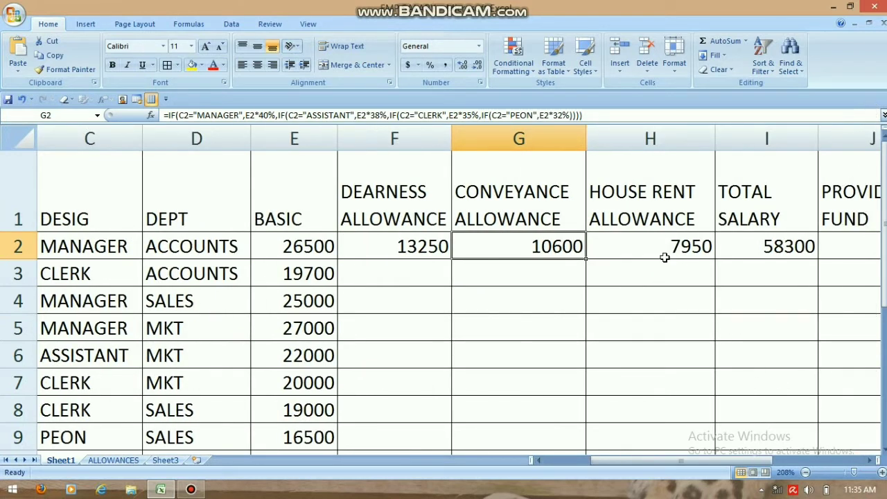
{"action": "left_click", "coordinate": [750, 248]}
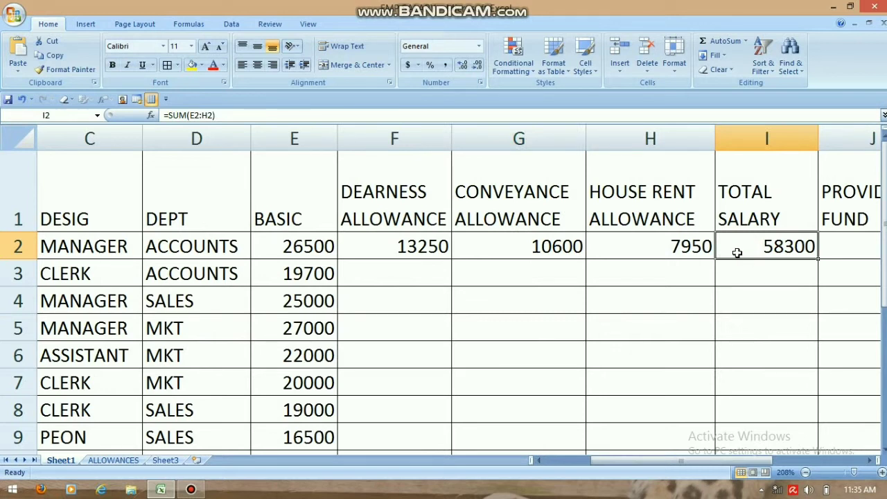
{"action": "type", "text": "="}
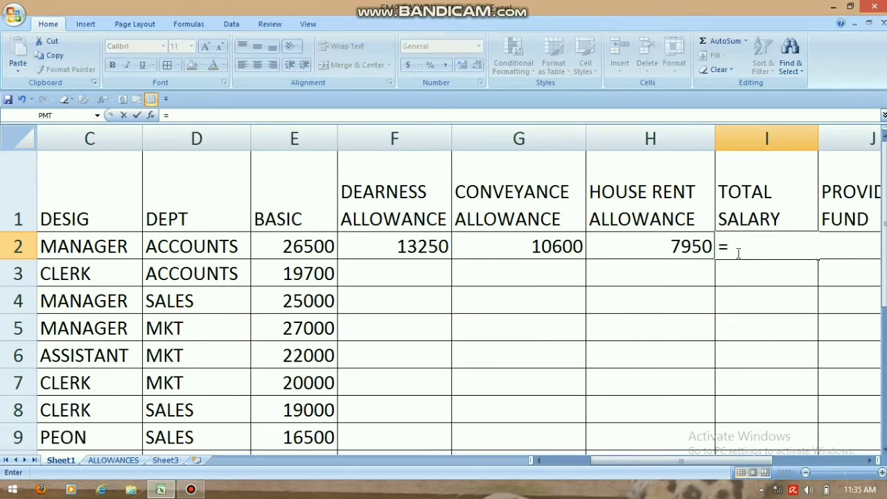
{"action": "type", "text": "SUM("}
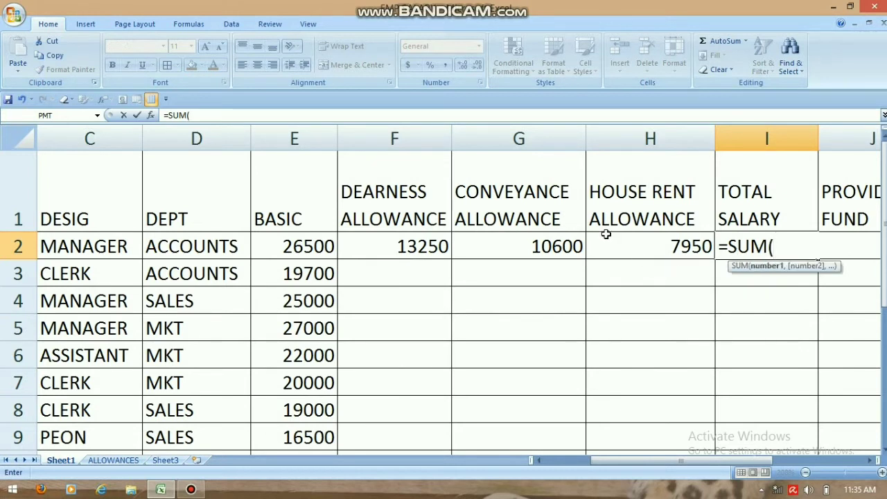
{"action": "left_click", "coordinate": [312, 244]}
{"action": "type", "text": ":"}
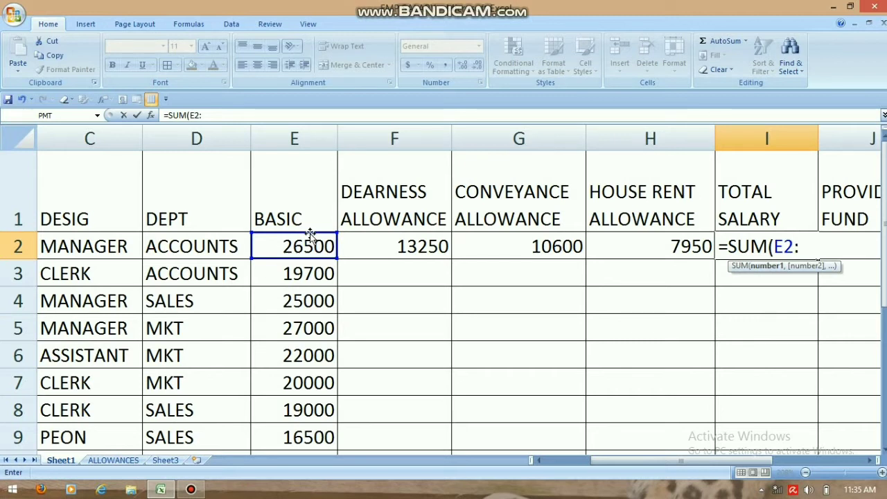
{"action": "type", "text": "H2"}
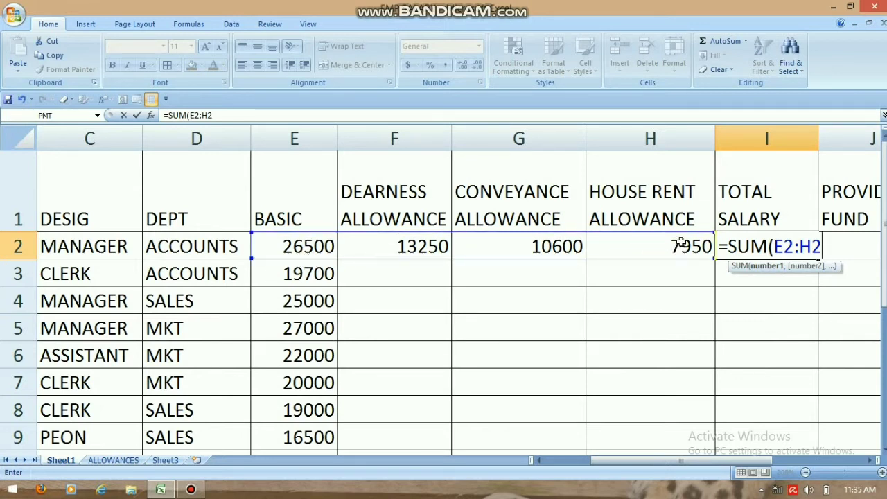
{"action": "type", "text": ")"}
{"action": "key", "text": "Return"}
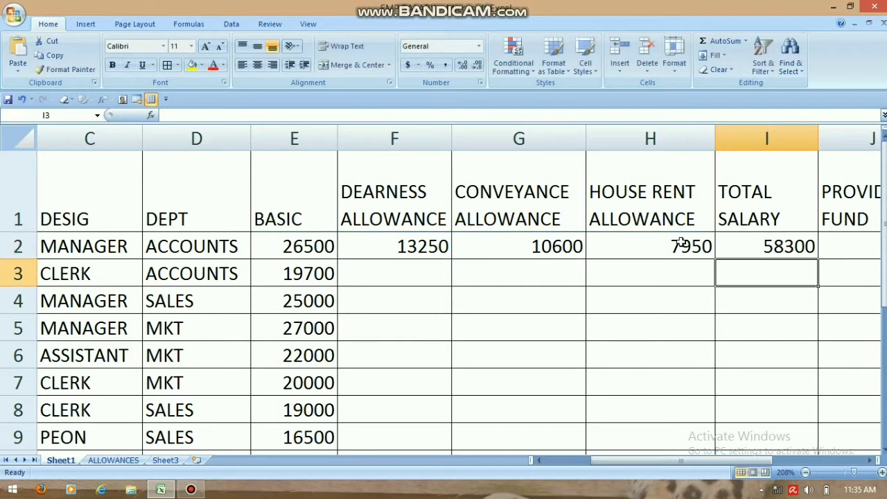
Re-enter the Provident Fund formula in J2 as =I2*10%
{"action": "left_click", "coordinate": [870, 461]}
{"action": "left_click", "coordinate": [871, 461]}
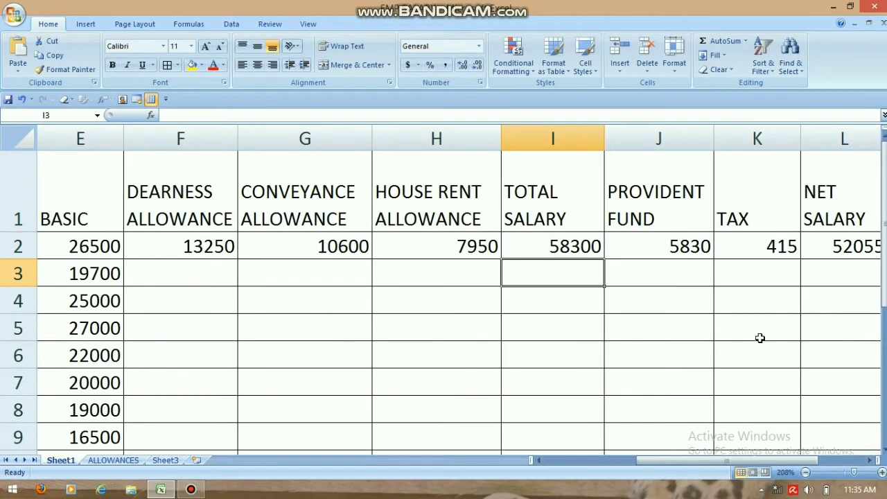
{"action": "left_click", "coordinate": [684, 247]}
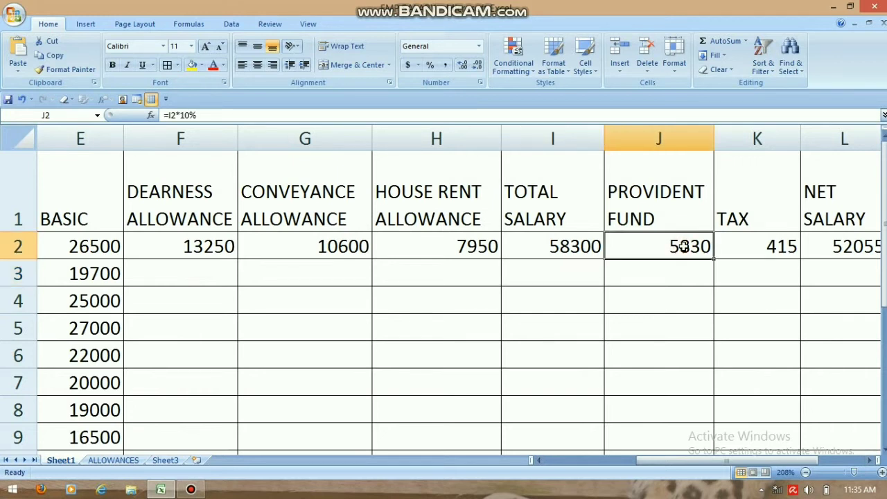
{"action": "type", "text": "="}
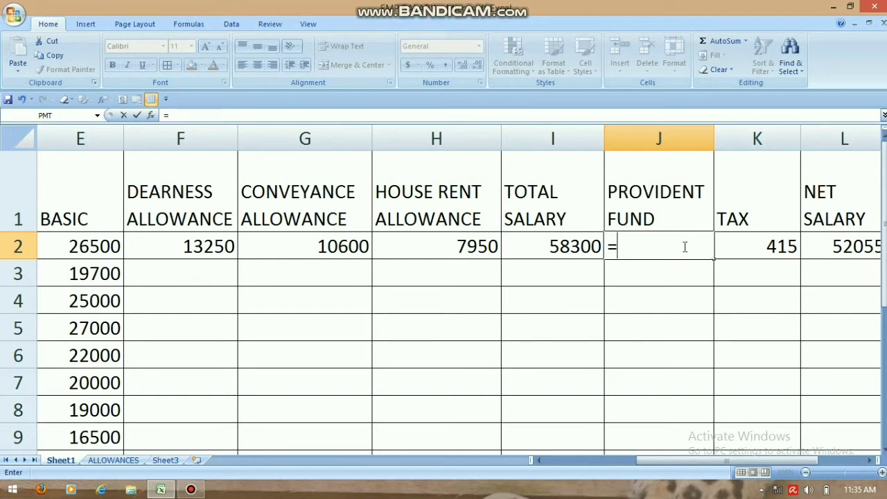
{"action": "type", "text": "I"}
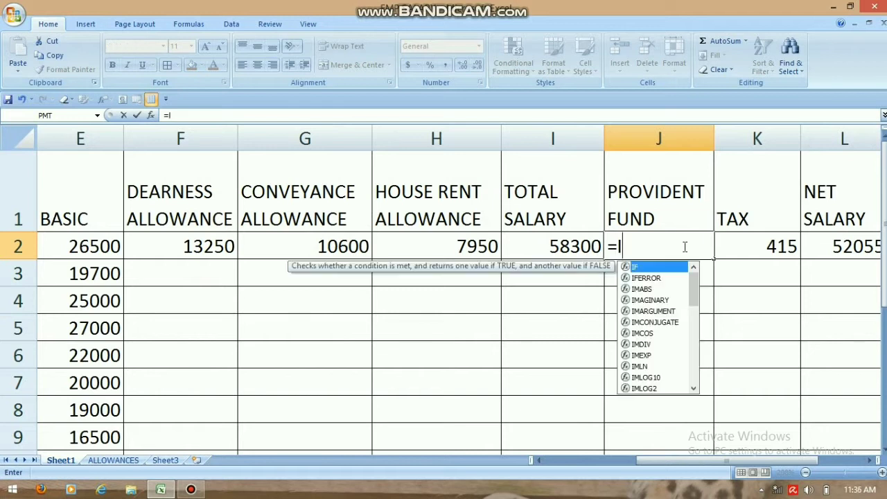
{"action": "type", "text": "2*"}
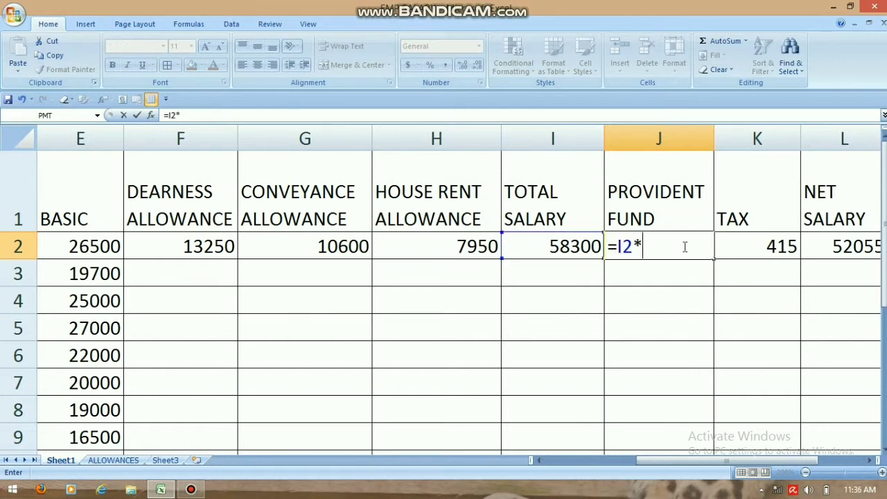
{"action": "type", "text": "10%"}
{"action": "key", "text": "Return"}
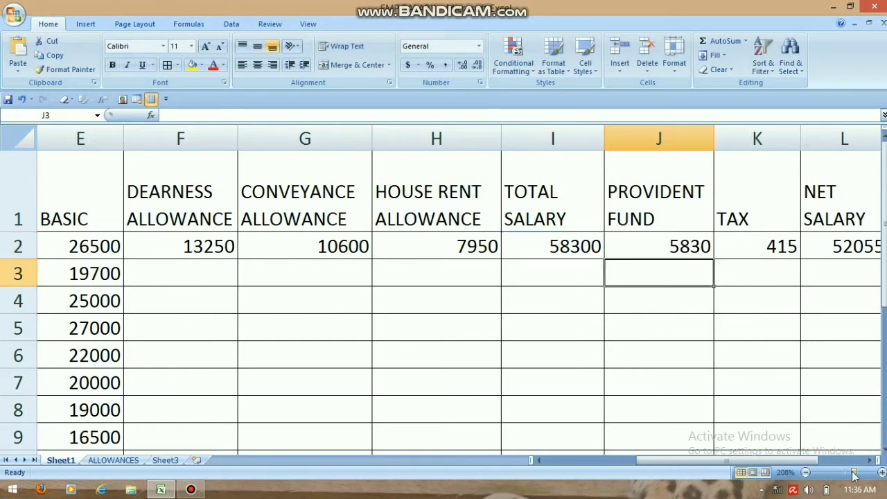
Review the Provident Fund and Tax formulas in J2 and K2 and the tax slab table on the ALLOWANCES sheet
{"action": "left_click_drag", "start_coordinate": [853, 474], "coordinate": [860, 473]}
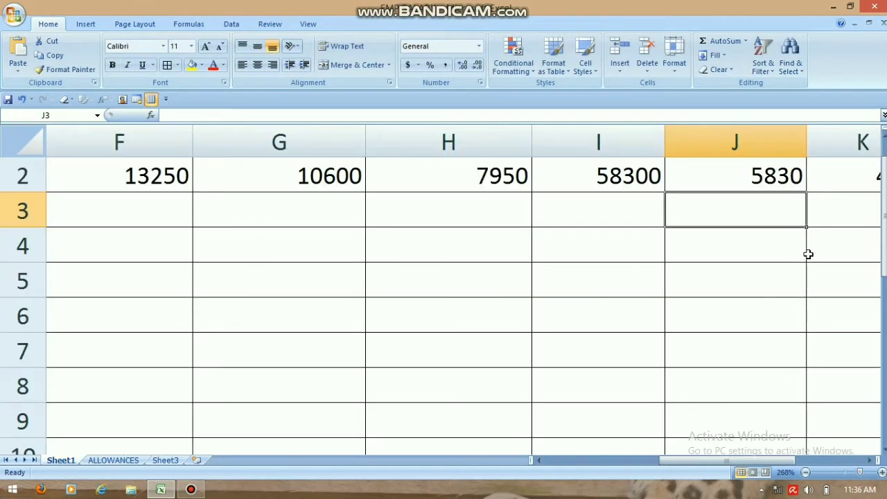
{"action": "scroll", "coordinate": [788, 251], "scroll_direction": "up", "scroll_amount": 1}
{"action": "left_click", "coordinate": [771, 292]}
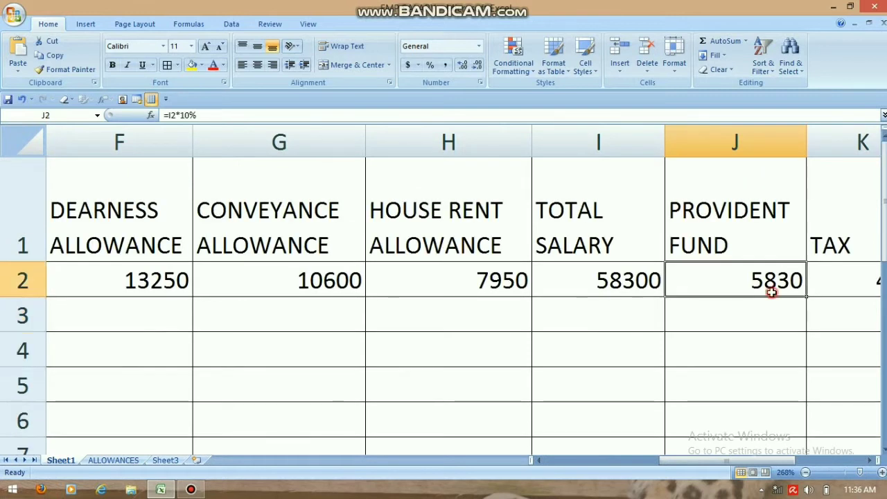
{"action": "left_click", "coordinate": [839, 280]}
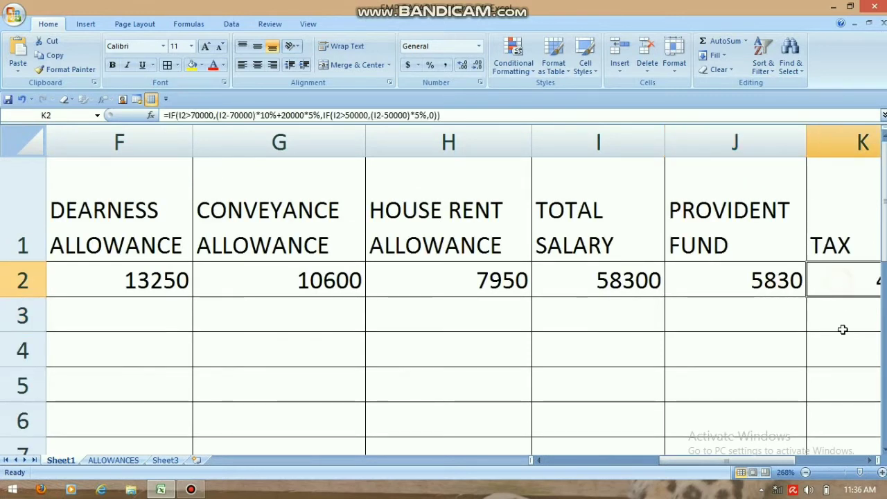
{"action": "left_click", "coordinate": [866, 460]}
{"action": "left_click", "coordinate": [866, 460]}
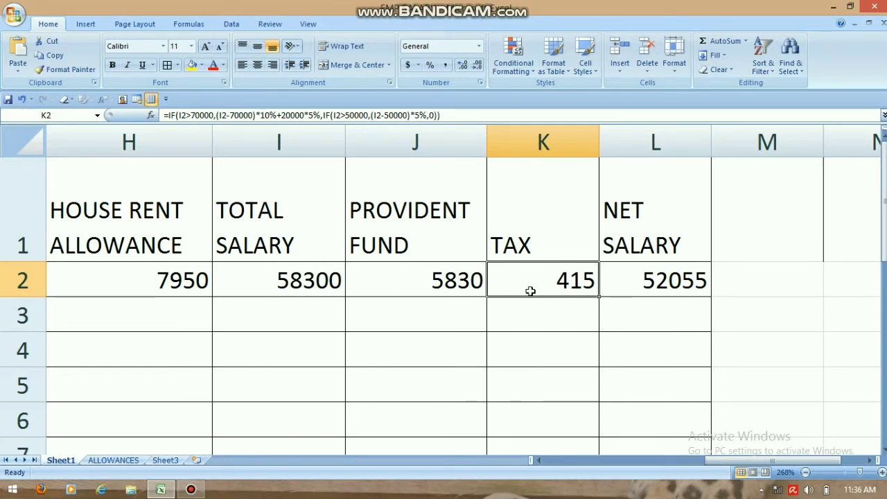
{"action": "left_click", "coordinate": [113, 461]}
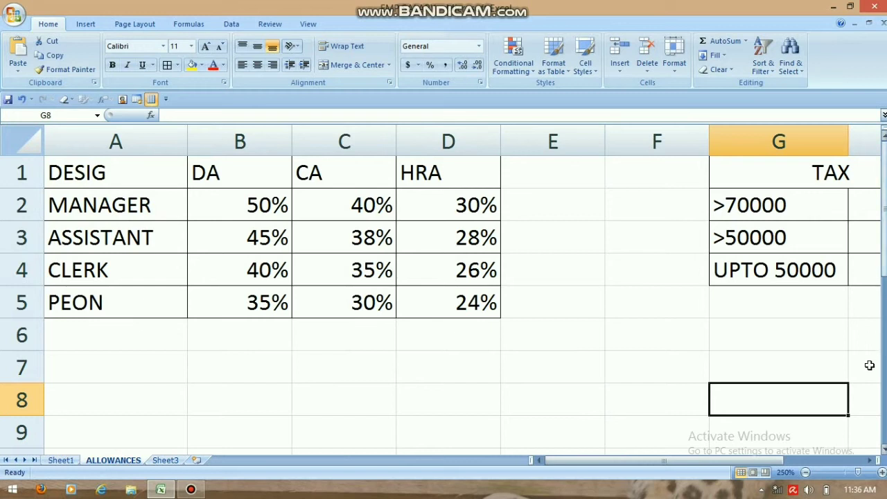
{"action": "left_click", "coordinate": [868, 461]}
{"action": "left_click", "coordinate": [868, 461]}
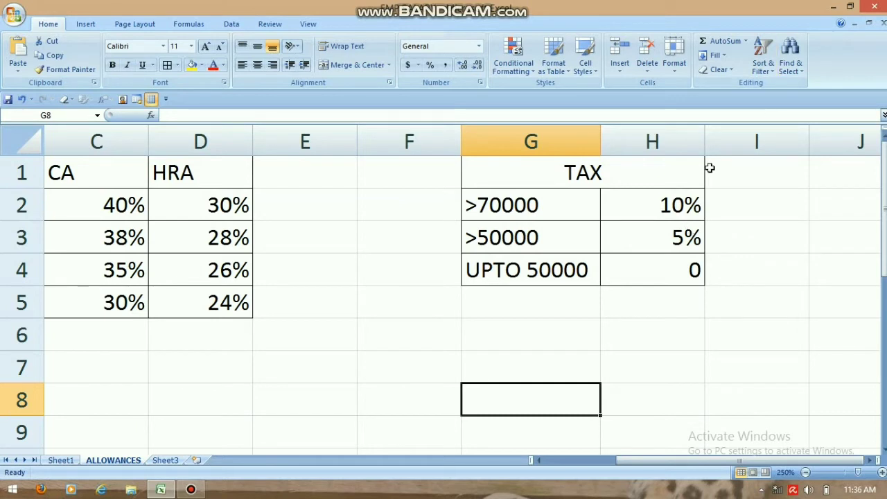
{"action": "left_click", "coordinate": [60, 461]}
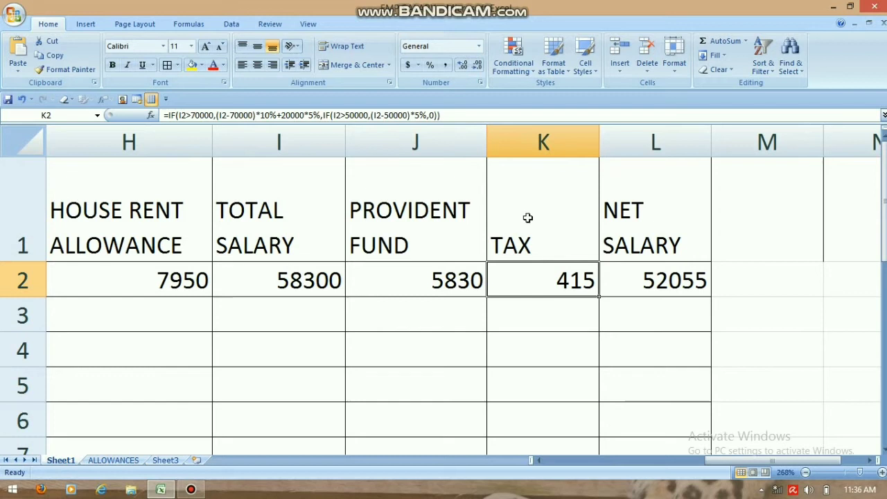
Start re-entering the Tax formula in K2 with an IF that tests I2>70000
{"action": "type", "text": "=IF"}
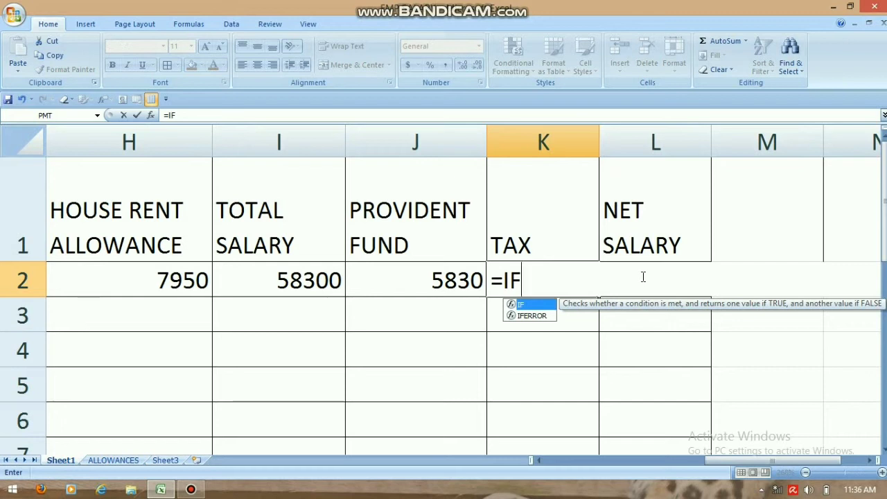
{"action": "type", "text": "("}
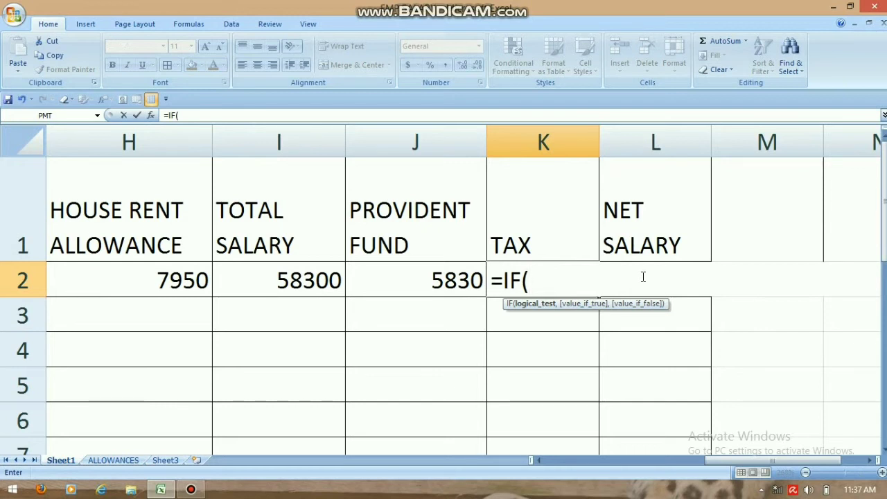
{"action": "type", "text": "I2"}
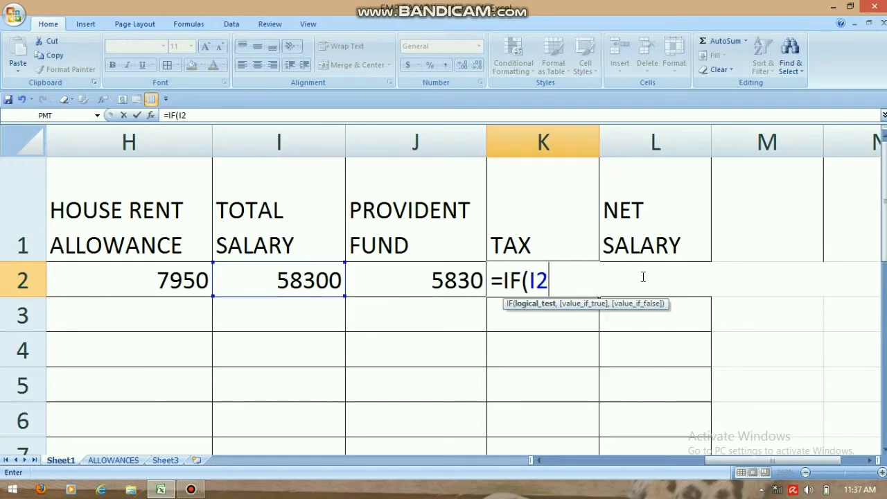
{"action": "type", "text": ">7"}
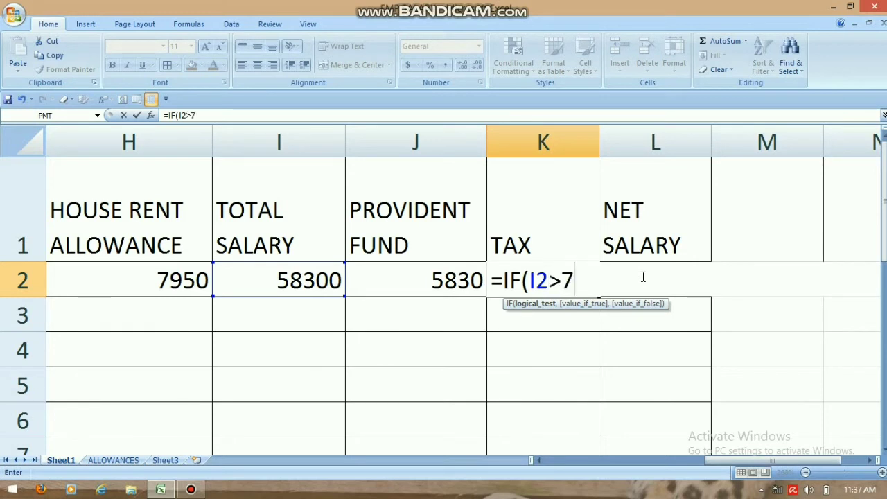
{"action": "type", "text": "0000"}
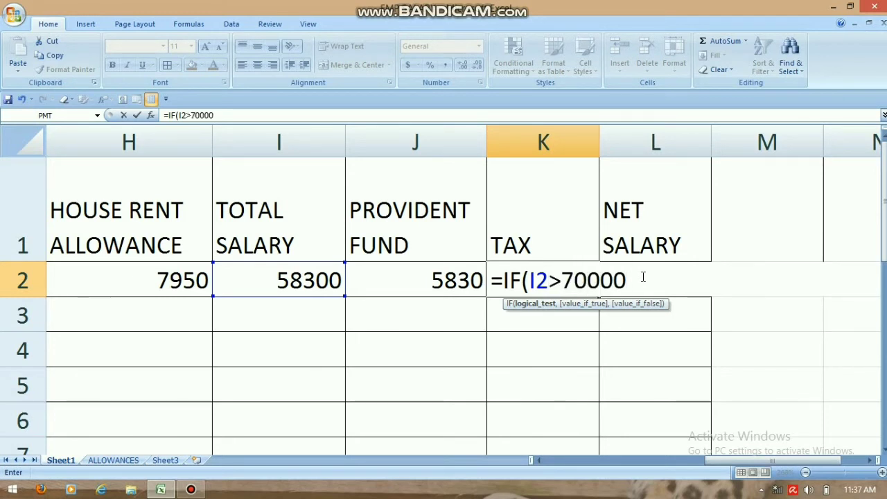
Add (I2-70000)*10%+20000*5% as the value-if-true of the IF in K2
{"action": "type", "text": ",("}
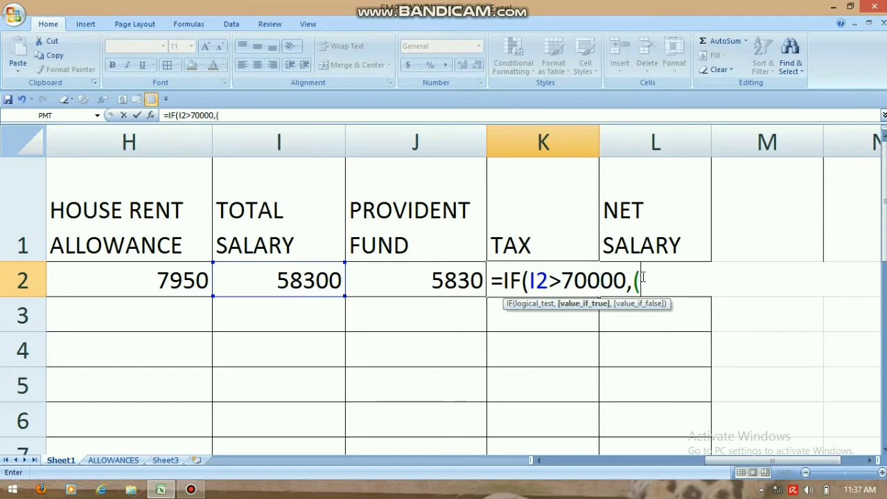
{"action": "type", "text": "I"}
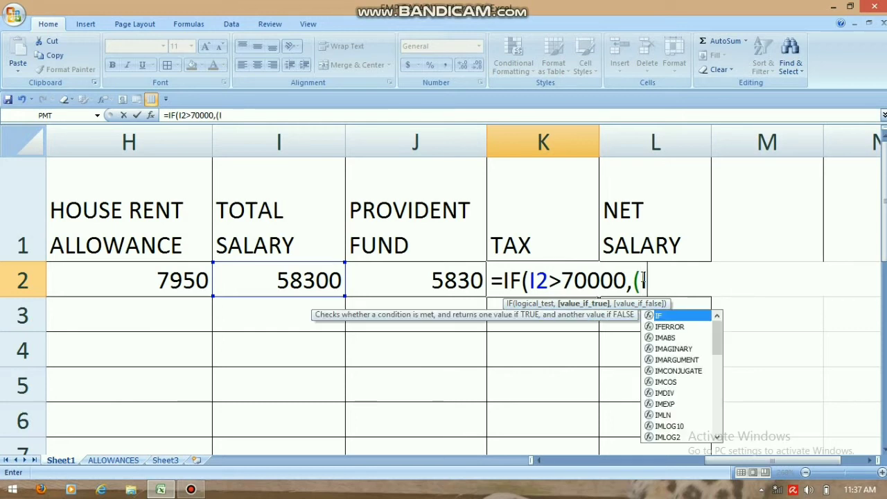
{"action": "type", "text": "2-70000)"}
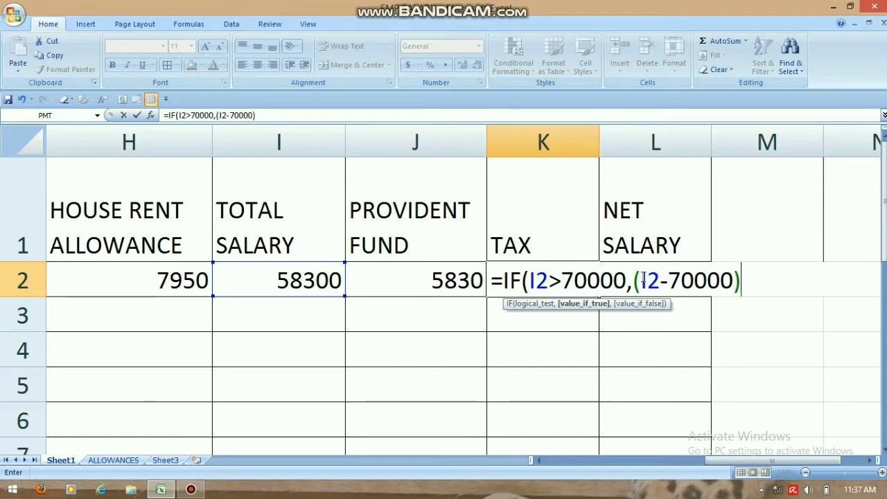
{"action": "type", "text": "*10"}
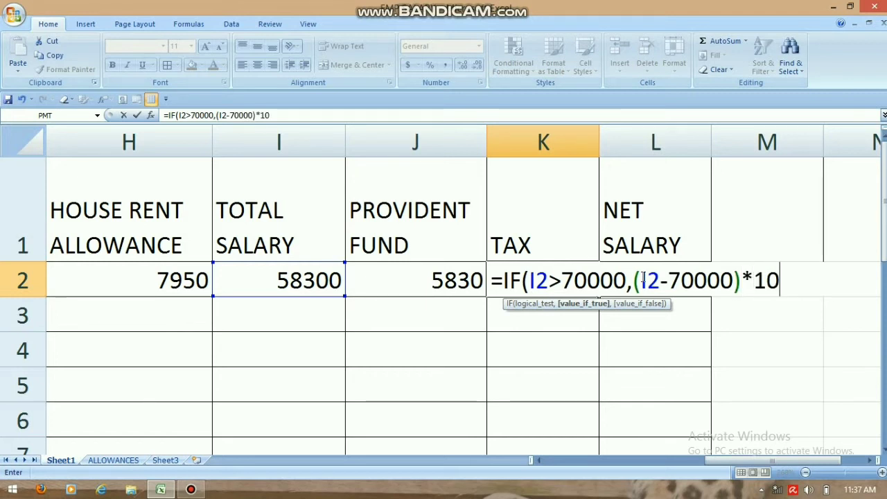
{"action": "type", "text": "%"}
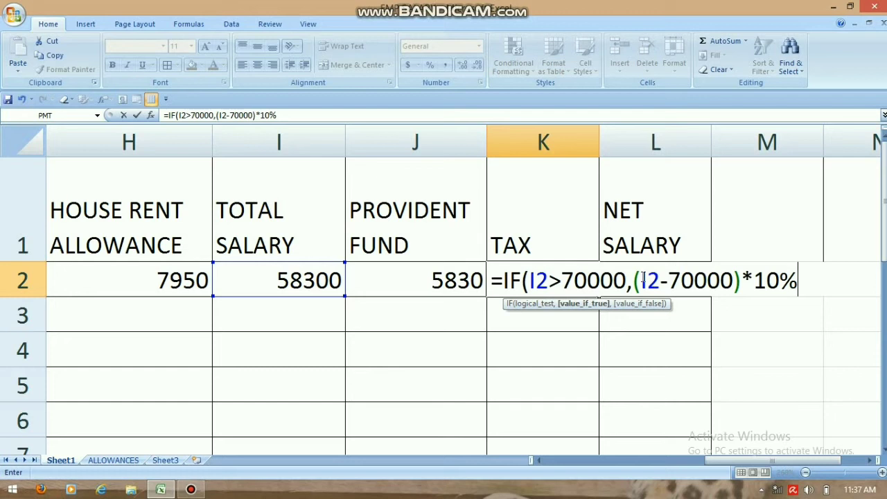
{"action": "type", "text": "+"}
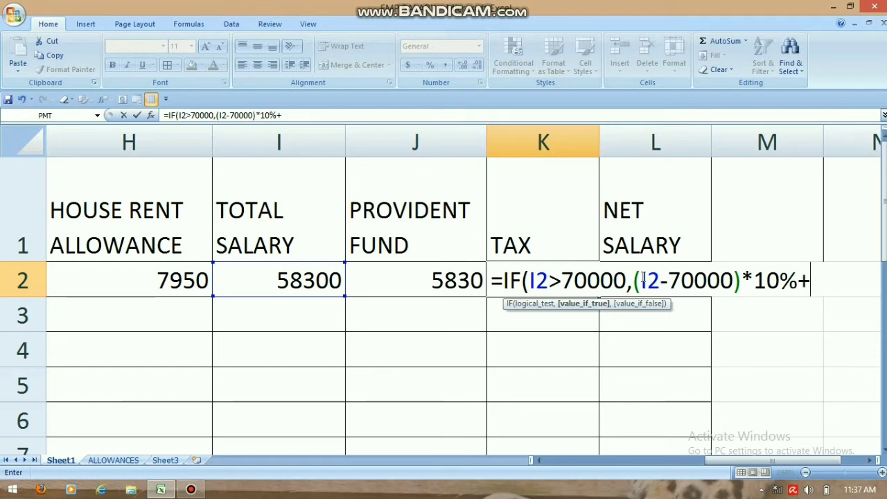
{"action": "type", "text": "20000"}
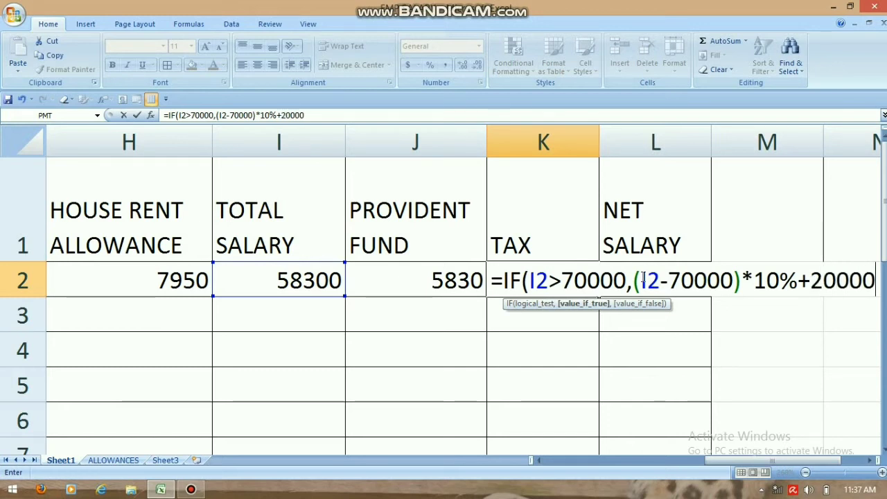
{"action": "type", "text": "*"}
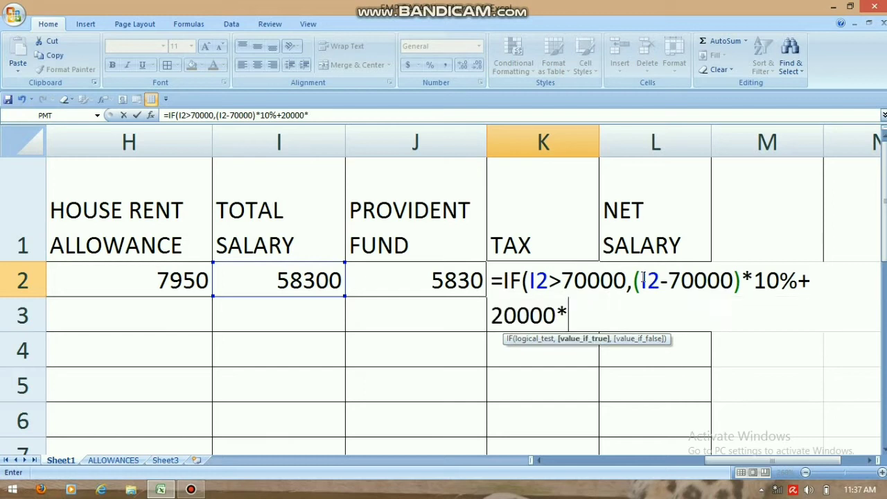
{"action": "type", "text": "5%"}
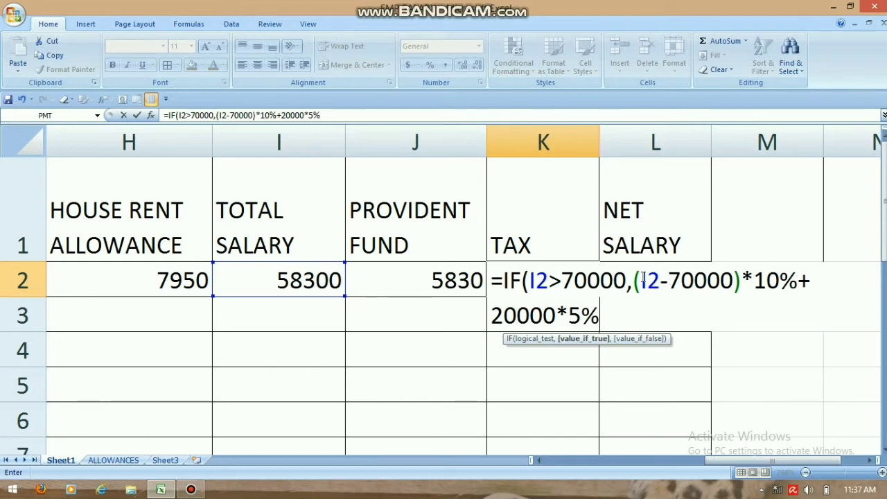
Nest a second IF in the K2 formula returning (I2-50000)*5% when I2>50000 and 0 otherwise, close both parentheses and enter the formula
{"action": "type", "text": ","}
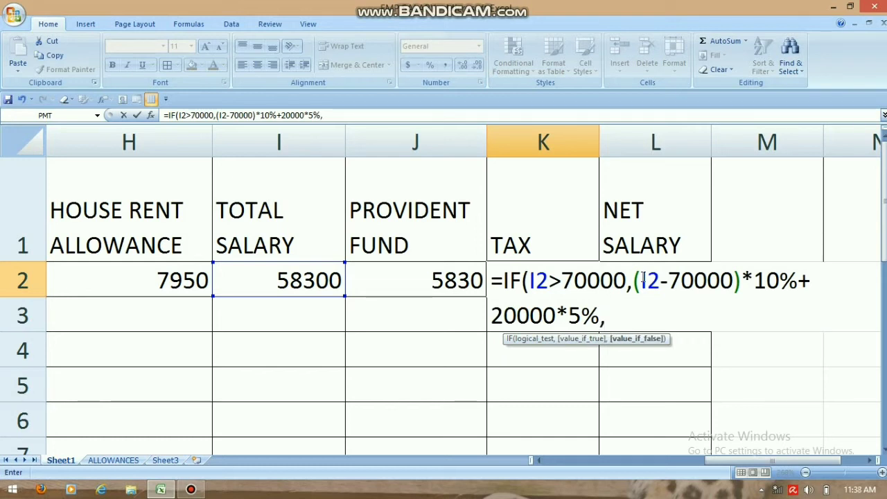
{"action": "type", "text": "IF("}
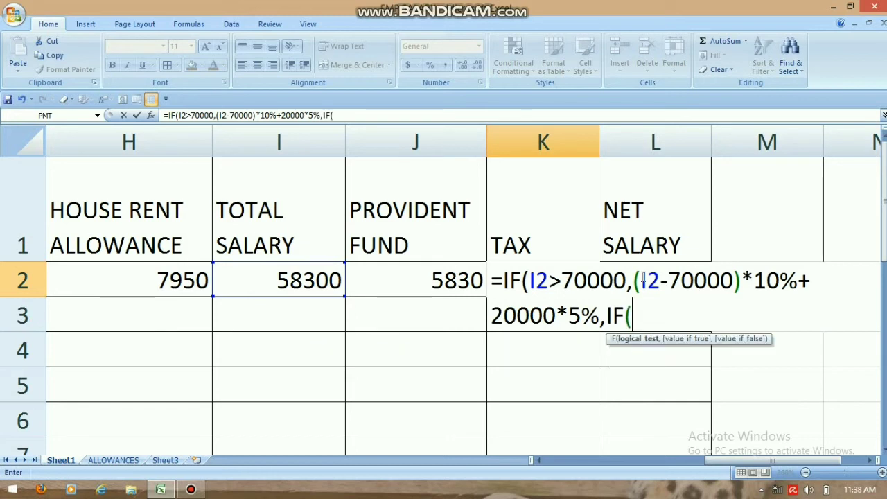
{"action": "type", "text": "I2"}
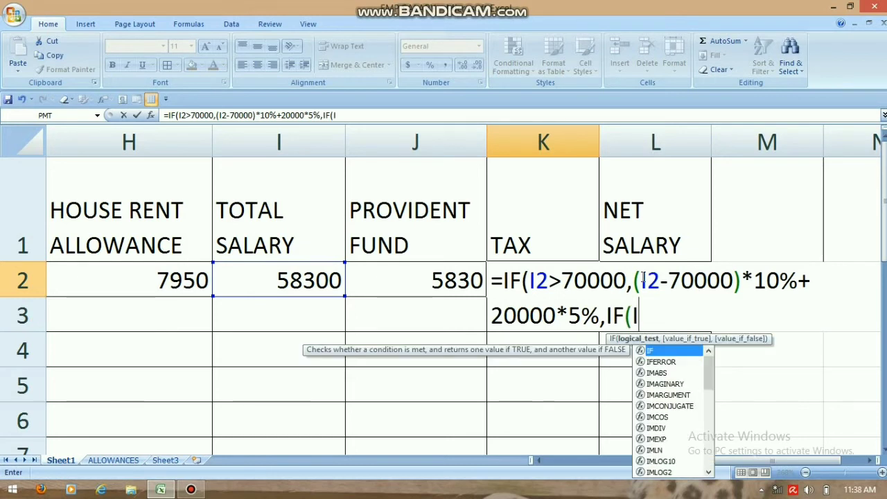
{"action": "type", "text": ">5"}
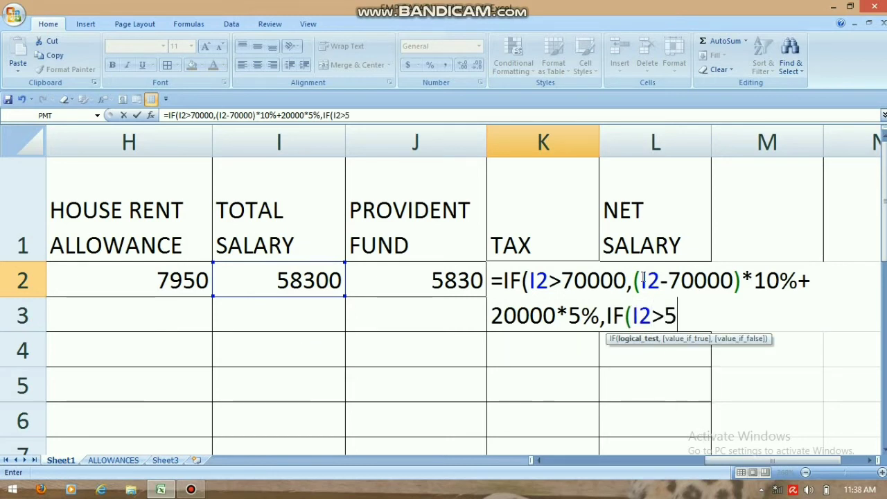
{"action": "type", "text": "0000"}
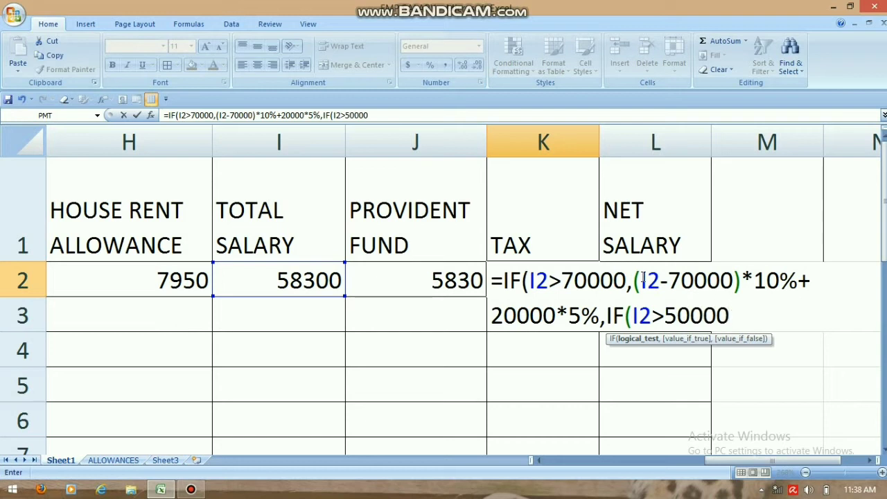
{"action": "type", "text": ",("}
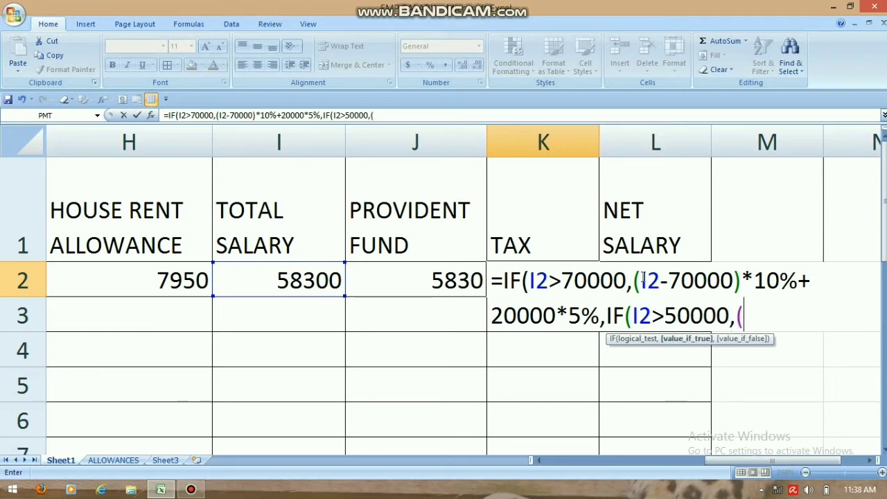
{"action": "type", "text": "I2-"}
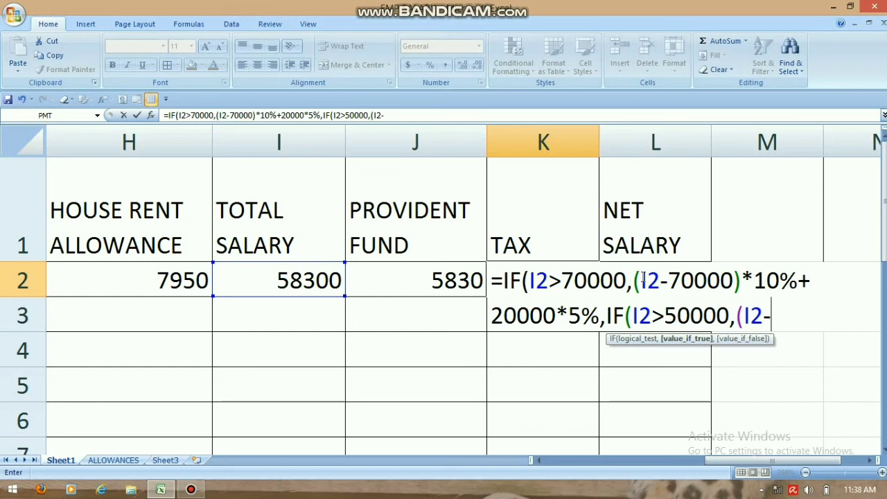
{"action": "type", "text": "50000"}
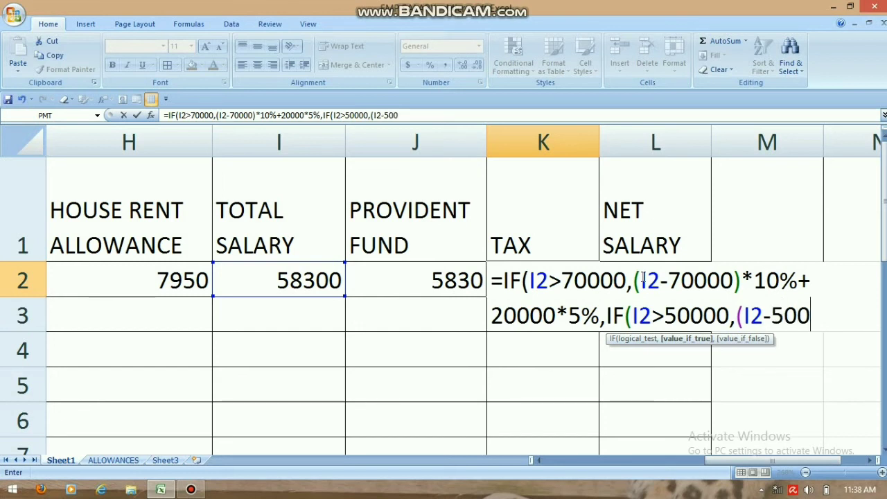
{"action": "type", "text": ")*"}
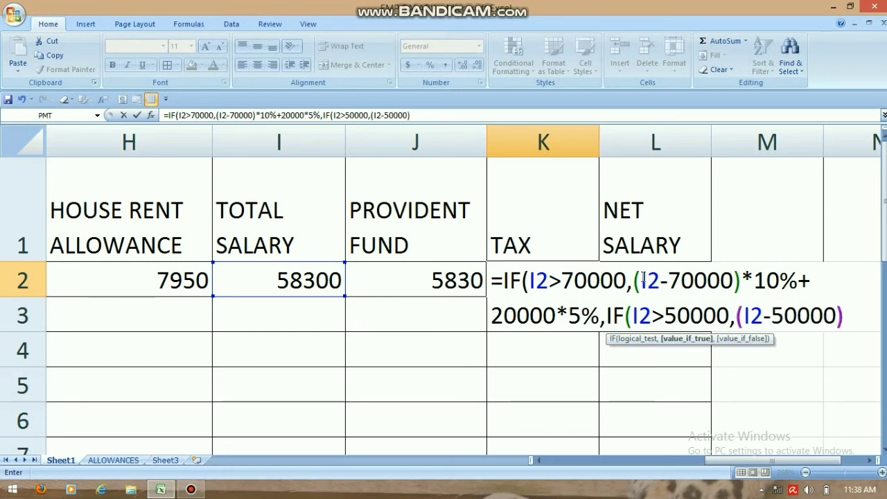
{"action": "type", "text": "5%"}
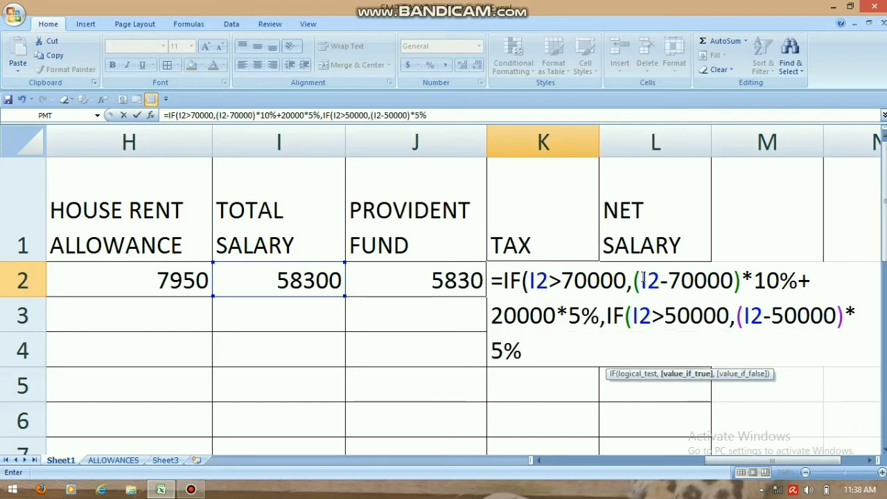
{"action": "type", "text": ",0))"}
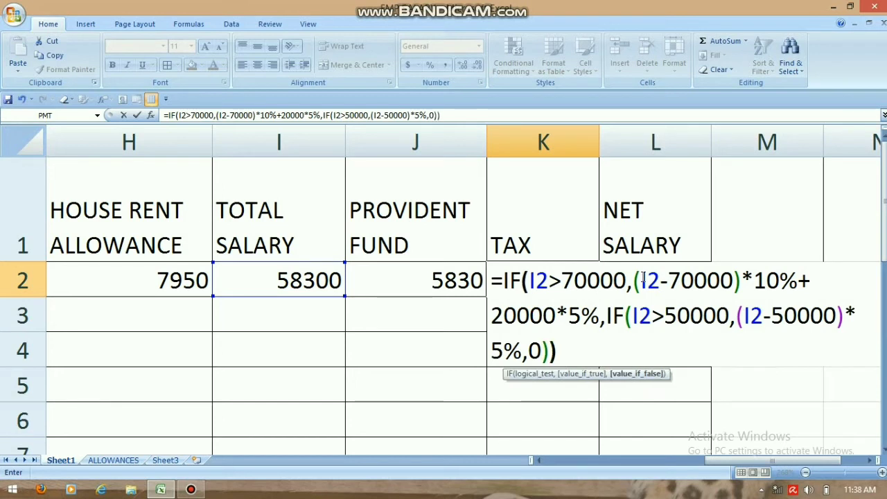
{"action": "key", "text": "Return"}
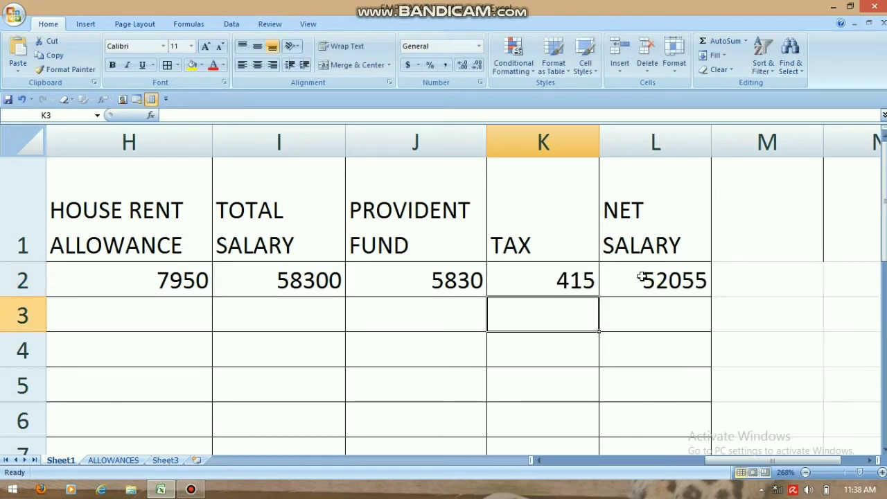
Re-enter the Net Salary formula in L2 as =I2-J2-K2
{"action": "left_click", "coordinate": [625, 274]}
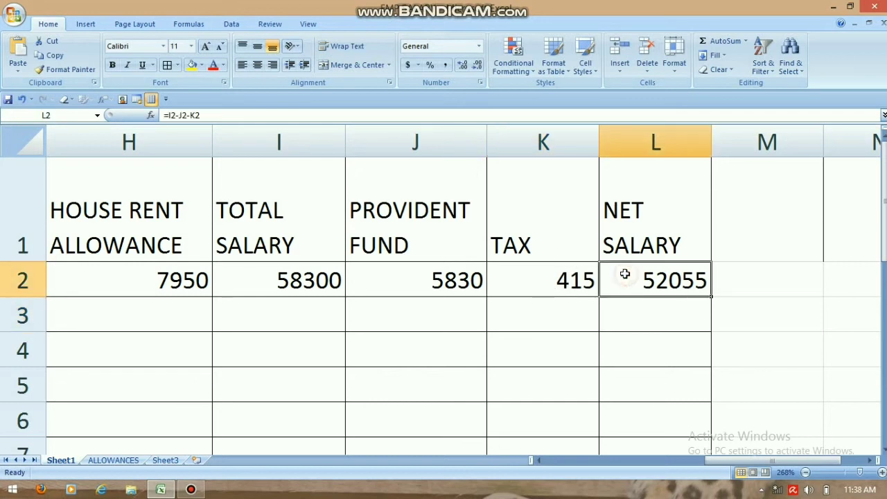
{"action": "type", "text": "="}
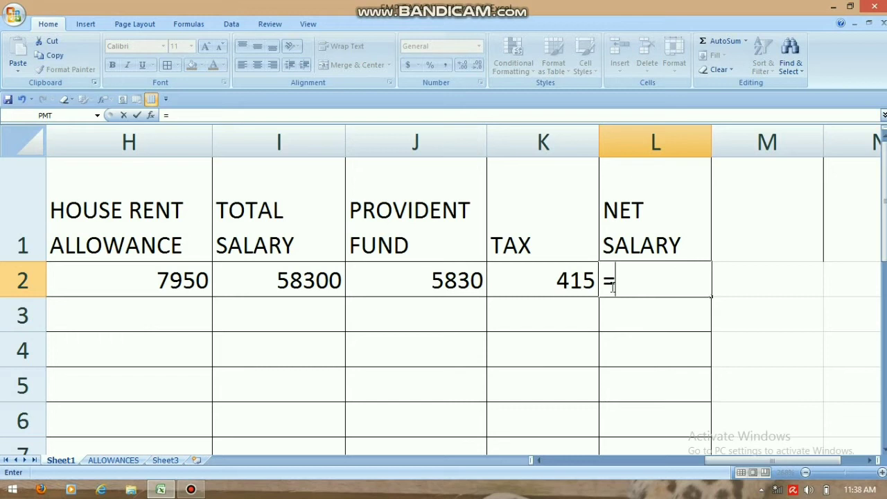
{"action": "type", "text": "I2-"}
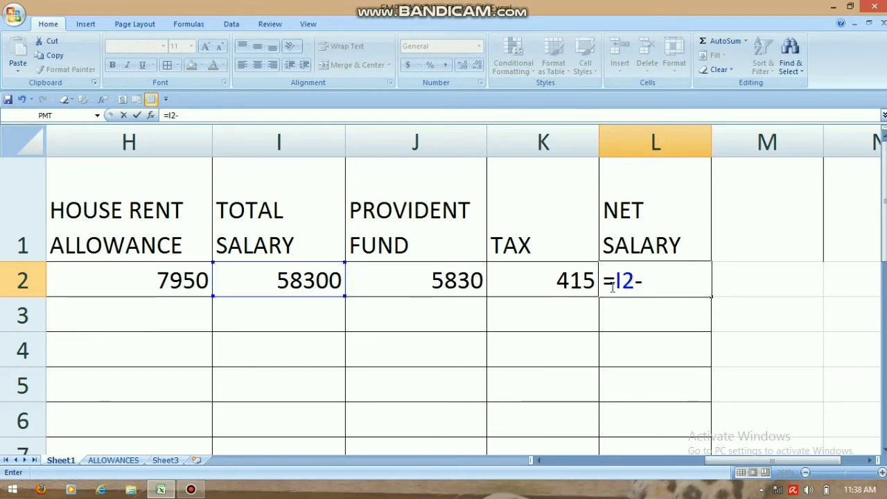
{"action": "type", "text": "J2"}
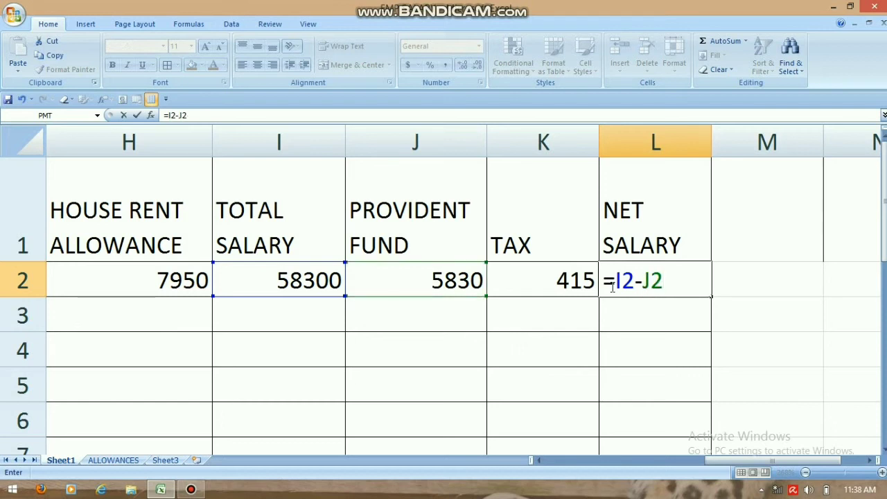
{"action": "type", "text": "-K2"}
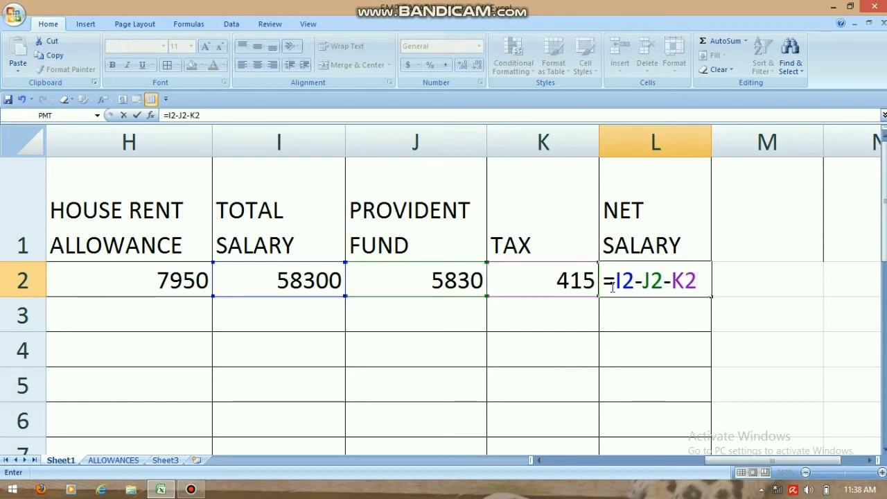
{"action": "key", "text": "Return"}
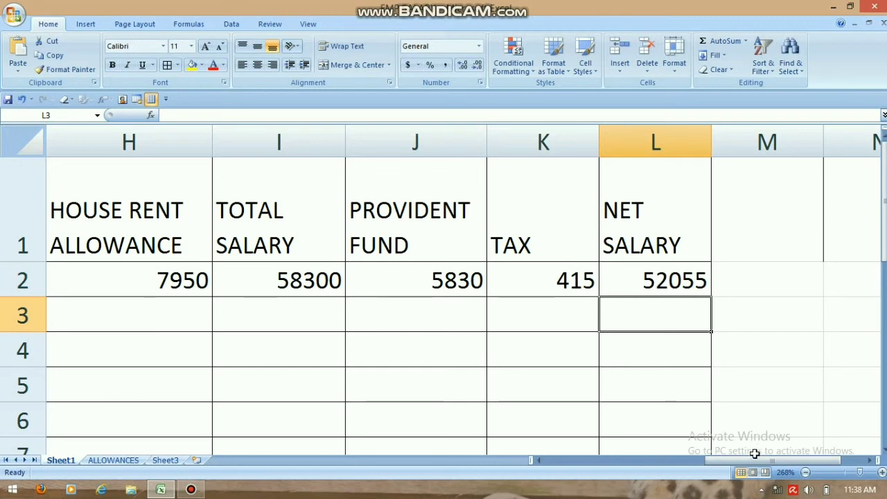
Fill the formulas in F2:L2 down through row 14, check the rate tables on the ALLOWANCES sheet and return to Sheet1
{"action": "left_click_drag", "start_coordinate": [755, 462], "coordinate": [695, 466]}
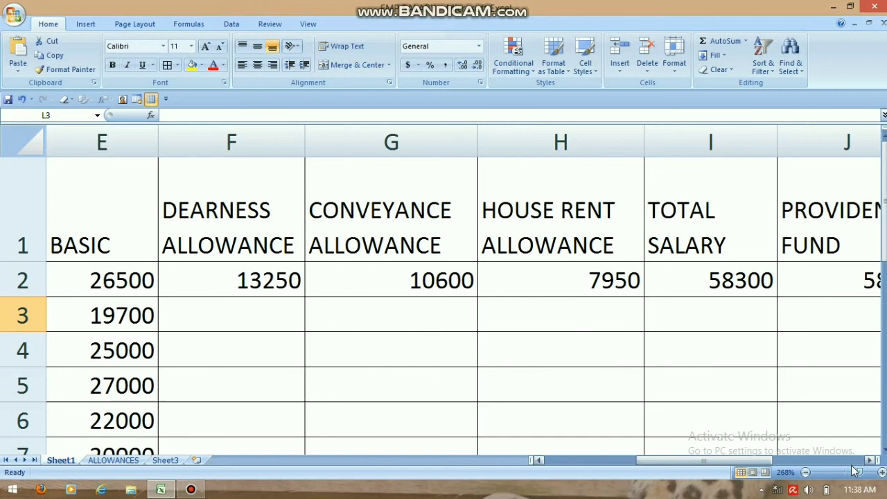
{"action": "left_click_drag", "start_coordinate": [859, 472], "coordinate": [849, 475]}
{"action": "left_click_drag", "start_coordinate": [410, 205], "coordinate": [875, 426]}
{"action": "left_click", "coordinate": [691, 294]}
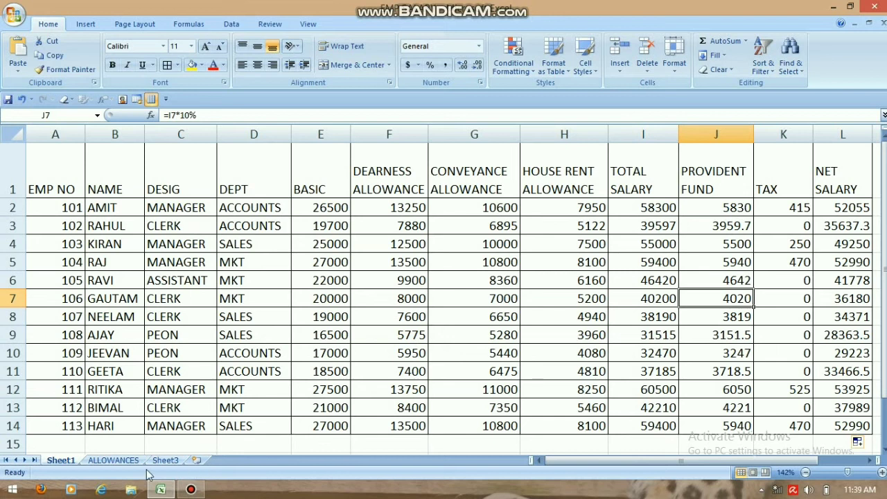
{"action": "left_click", "coordinate": [111, 460]}
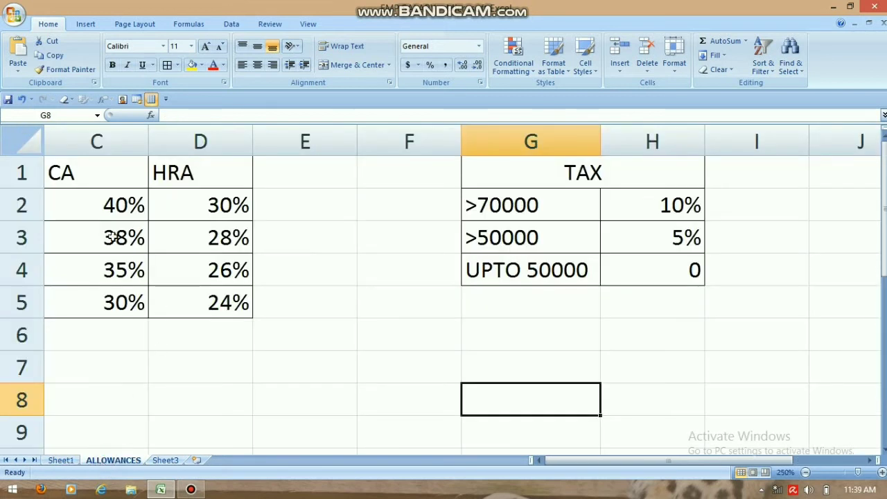
{"action": "left_click", "coordinate": [60, 460]}
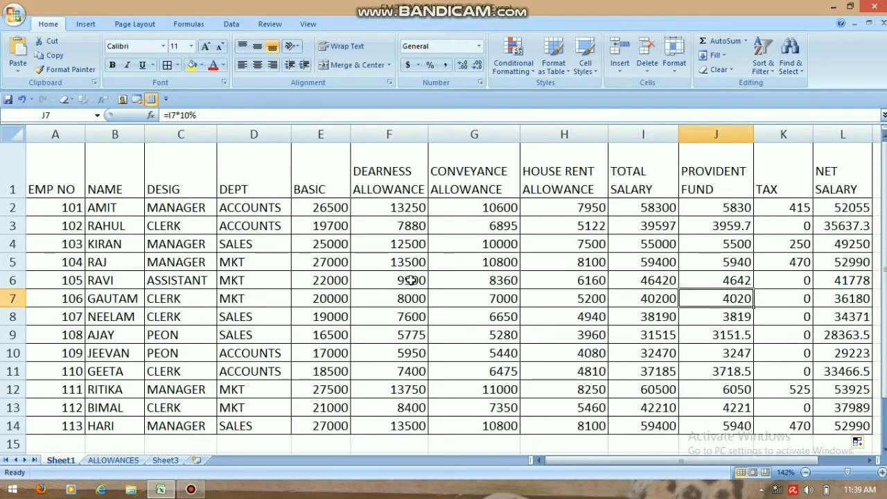